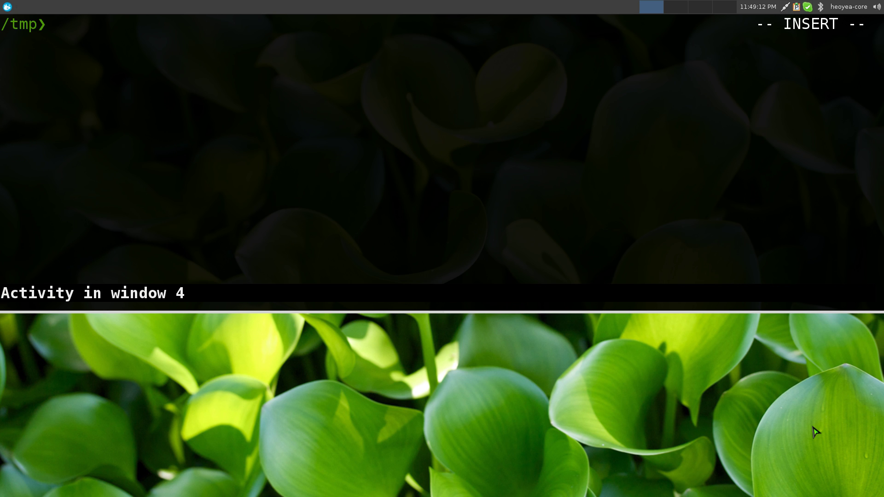
Step: Run webcam-mplayer, hide the drop-down terminal, and move the webcam preview window
{"action": "type", "text": "web"}
{"action": "key", "text": "Tab"}
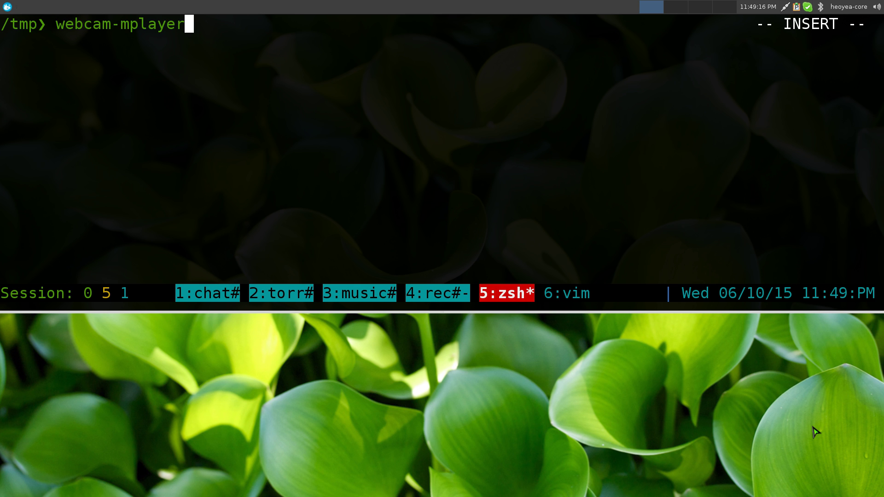
{"action": "key", "text": "Return"}
{"action": "key", "text": "F12"}
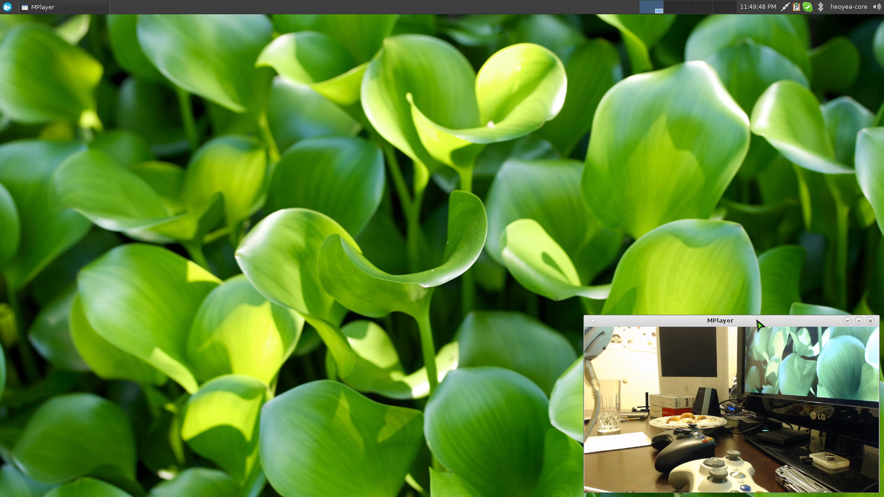
{"action": "left_click_drag", "start_coordinate": [768, 321], "coordinate": [749, 324]}
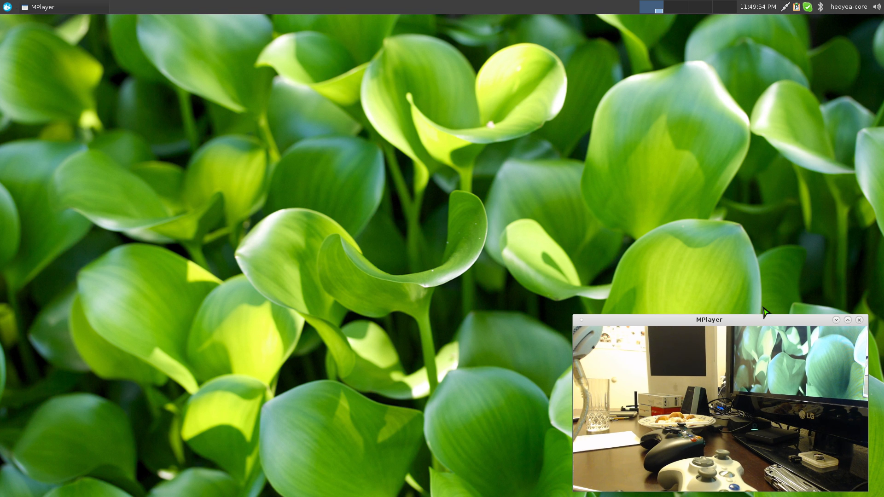
Step: Quit the webcam preview and switch tmux to the Vim window with the aliases file
{"action": "key", "text": "q"}
{"action": "key", "text": "F12"}
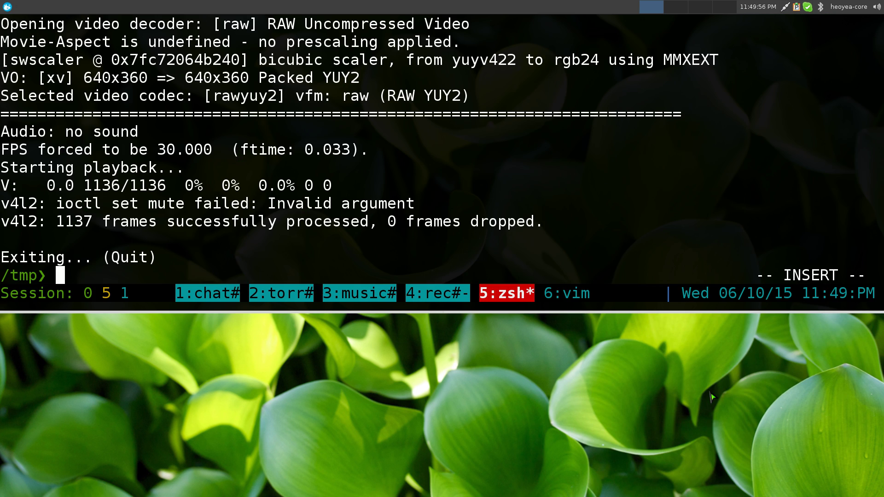
{"action": "key", "text": "ctrl+b"}
{"action": "key", "text": "n"}
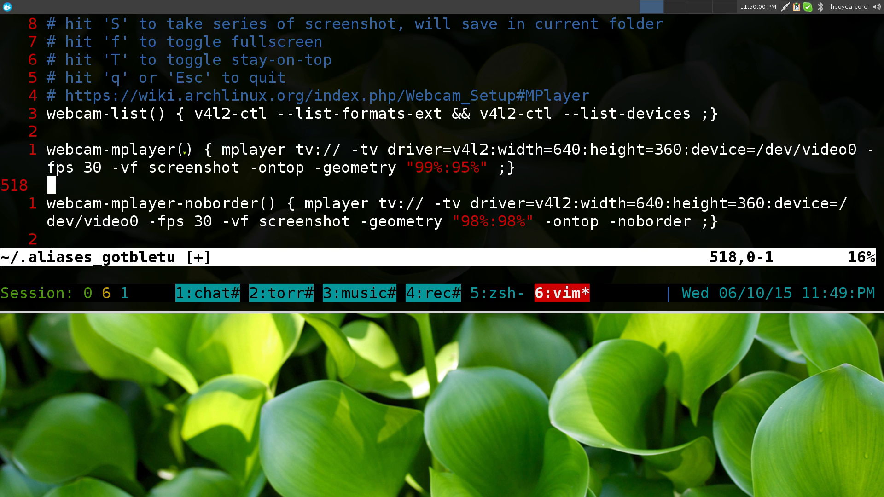
Step: Highlight the mplayer command, tv:// driver options, 640x360 size and video0 device
{"action": "left_click_drag", "start_coordinate": [221, 149], "coordinate": [284, 150]}
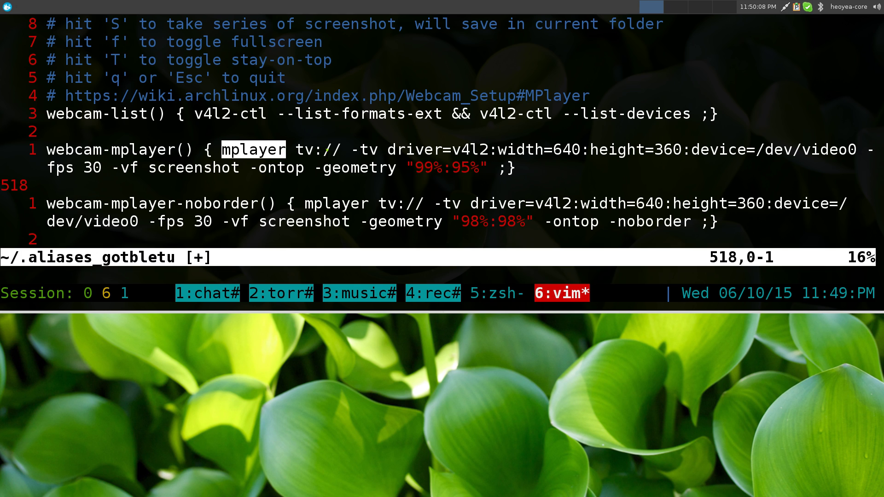
{"action": "left_click", "coordinate": [382, 155]}
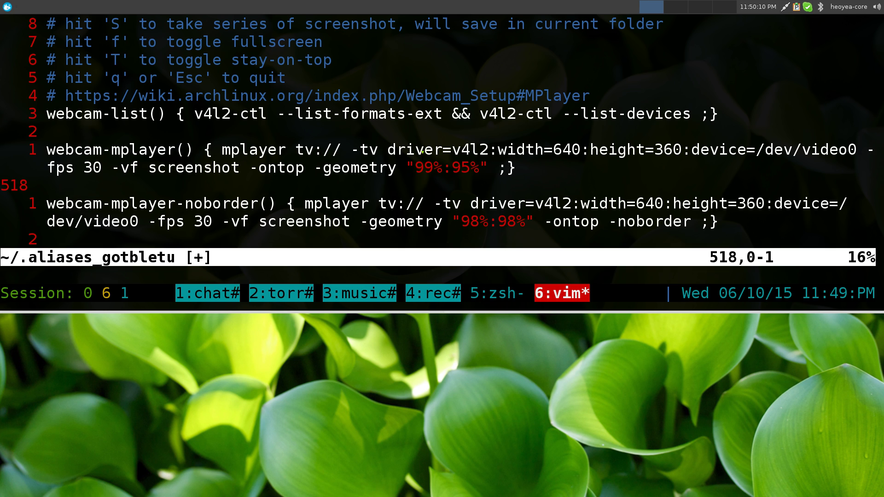
{"action": "left_click_drag", "start_coordinate": [301, 154], "coordinate": [539, 154]}
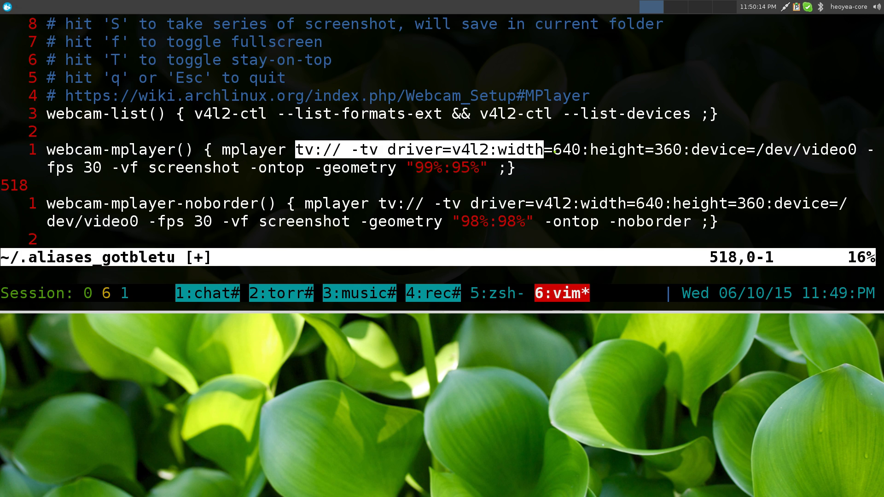
{"action": "left_click", "coordinate": [552, 150]}
{"action": "left_click_drag", "start_coordinate": [555, 148], "coordinate": [578, 150]}
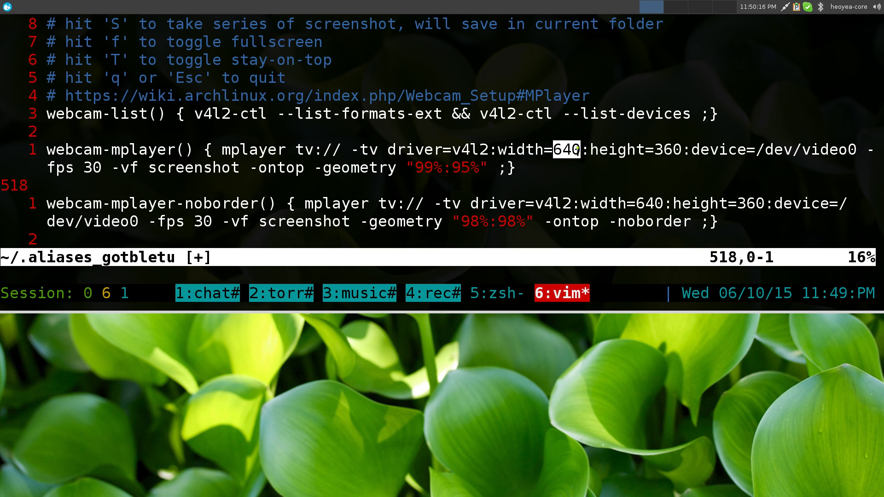
{"action": "left_click_drag", "start_coordinate": [654, 151], "coordinate": [672, 155]}
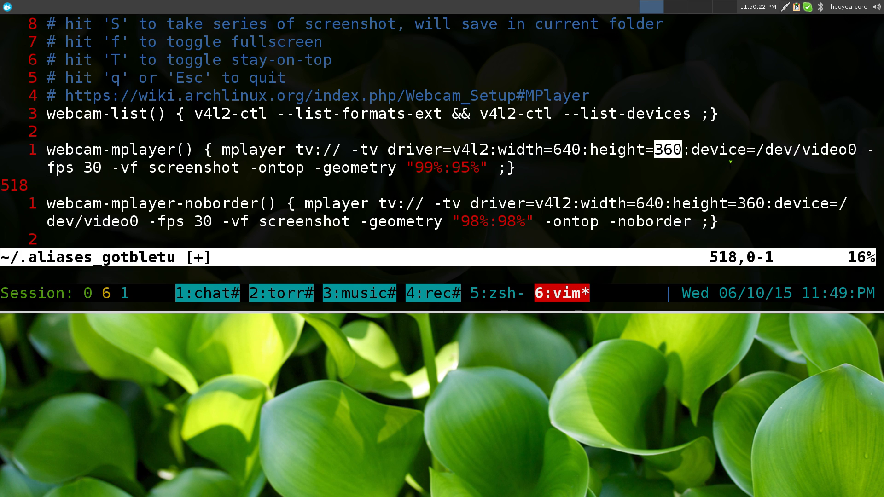
{"action": "left_click_drag", "start_coordinate": [801, 155], "coordinate": [840, 154]}
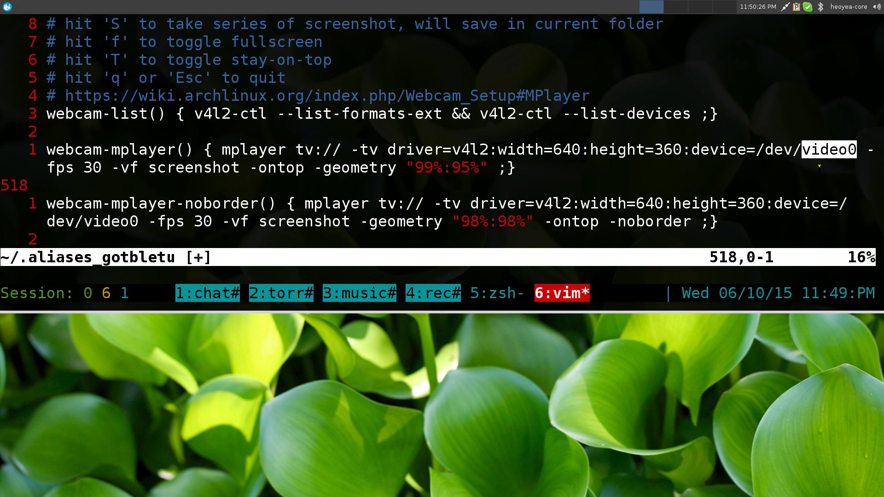
{"action": "left_click", "coordinate": [849, 149]}
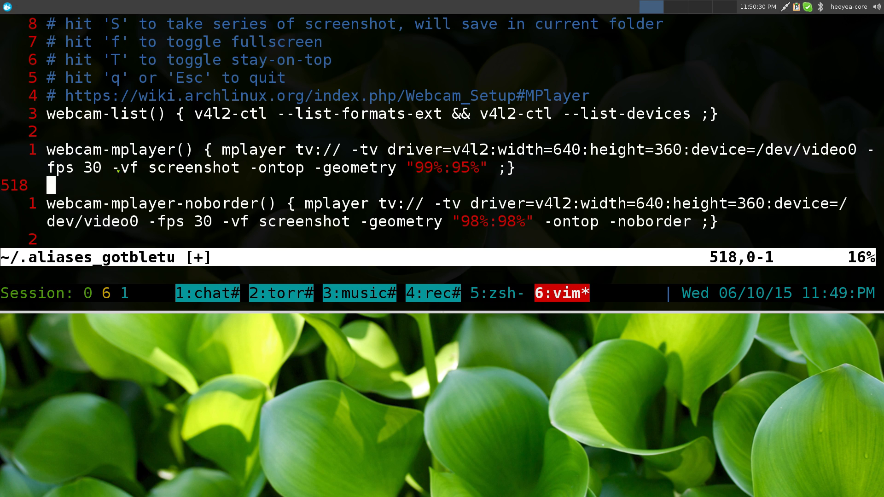
Step: Highlight the fps 30 setting and the -vf screenshot filter option
{"action": "left_click_drag", "start_coordinate": [100, 164], "coordinate": [47, 167]}
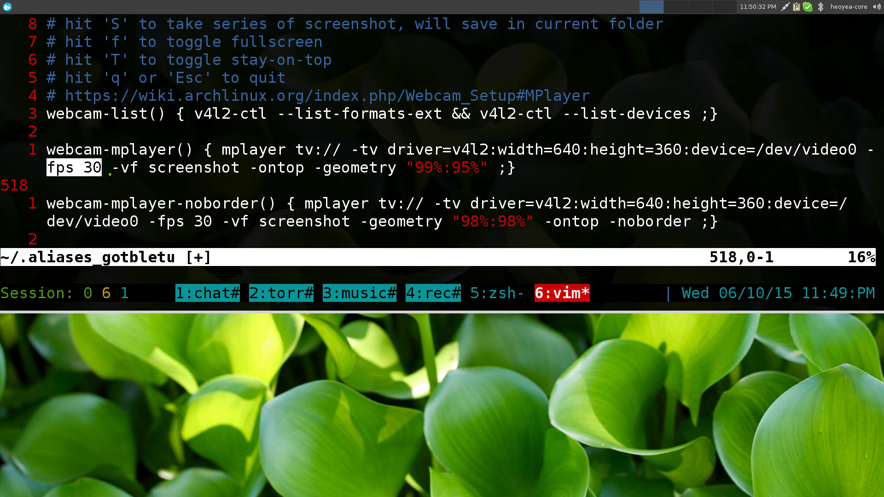
{"action": "left_click", "coordinate": [64, 166]}
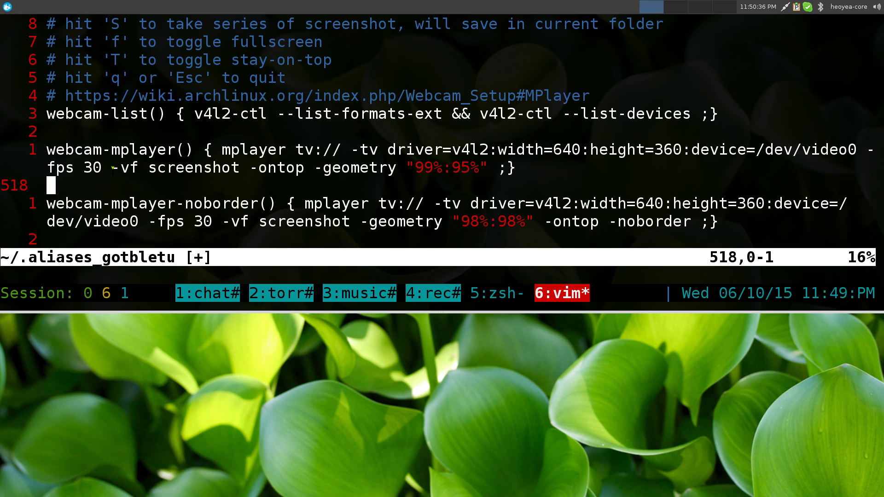
{"action": "left_click_drag", "start_coordinate": [112, 167], "coordinate": [237, 171]}
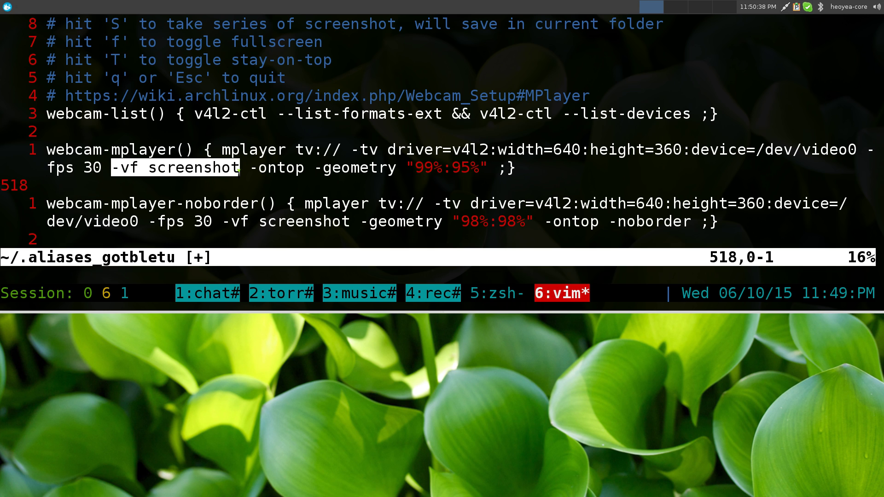
{"action": "left_click", "coordinate": [235, 173]}
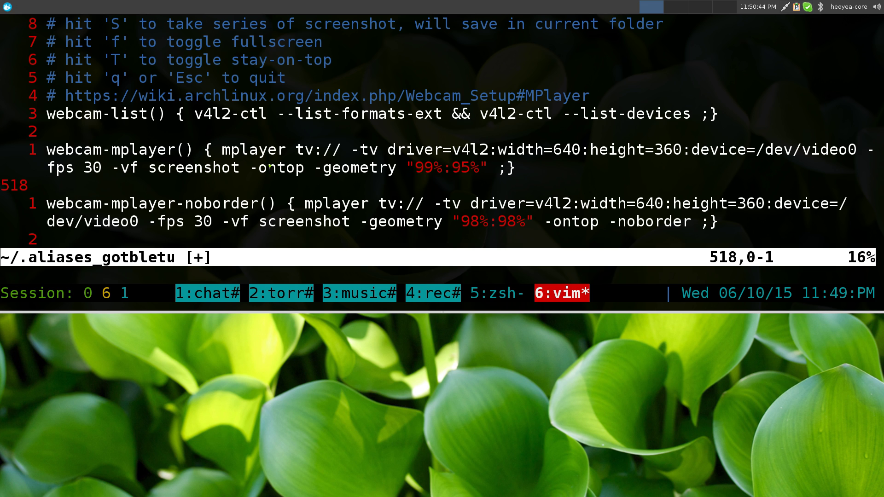
Step: Review the screenshot hint comment and the -ontop and -geometry options
{"action": "key", "text": "k"}
{"action": "key", "text": "k"}
{"action": "key", "text": "k"}
{"action": "key", "text": "k"}
{"action": "key", "text": "k"}
{"action": "key", "text": "k"}
{"action": "key", "text": "k"}
{"action": "key", "text": "k"}
{"action": "key", "text": "k"}
{"action": "key", "text": "k"}
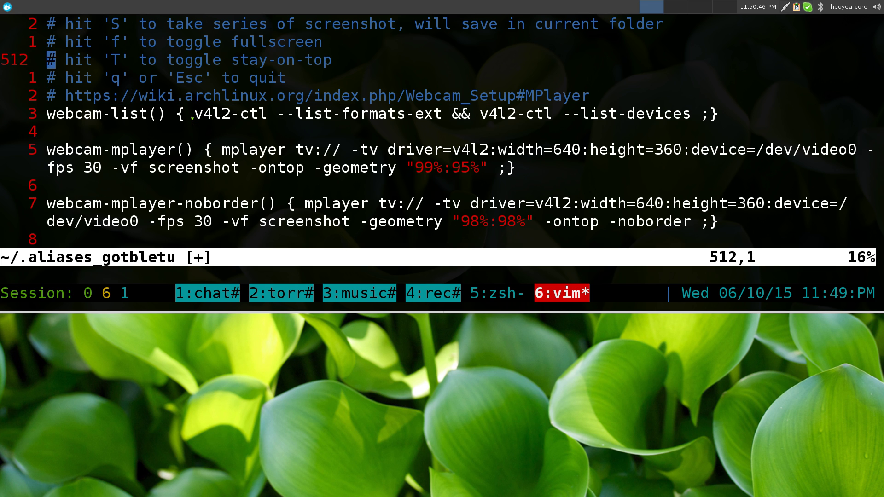
{"action": "left_click_drag", "start_coordinate": [102, 39], "coordinate": [301, 42]}
{"action": "left_click", "coordinate": [302, 46]}
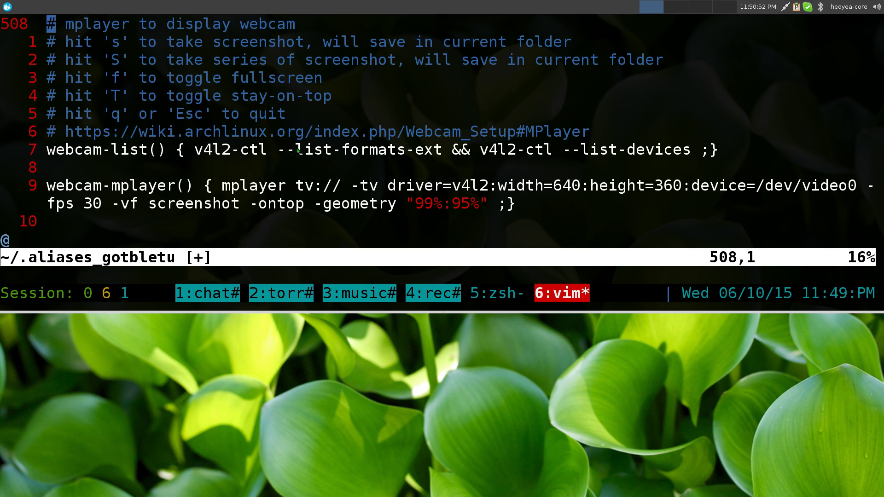
{"action": "left_click_drag", "start_coordinate": [253, 205], "coordinate": [302, 204]}
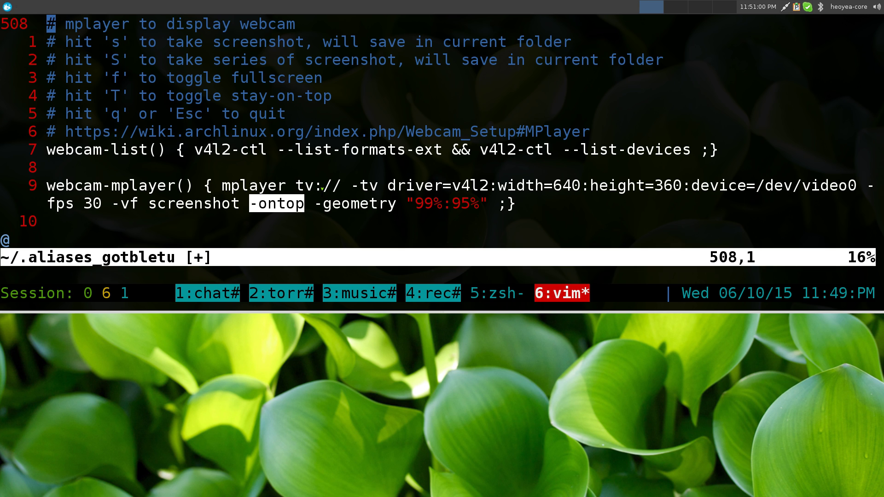
{"action": "left_click_drag", "start_coordinate": [314, 204], "coordinate": [488, 204]}
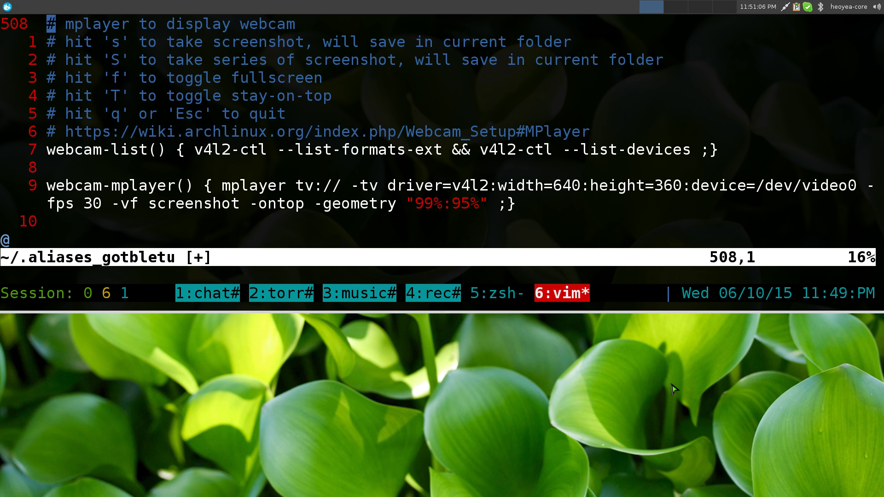
Step: Bring the noborder and screenshot functions into view and highlight the -noborder option
{"action": "key", "text": "j"}
{"action": "key", "text": "j"}
{"action": "key", "text": "j"}
{"action": "key", "text": "j"}
{"action": "key", "text": "j"}
{"action": "key", "text": "j"}
{"action": "key", "text": "j"}
{"action": "key", "text": "j"}
{"action": "key", "text": "j"}
{"action": "key", "text": "j"}
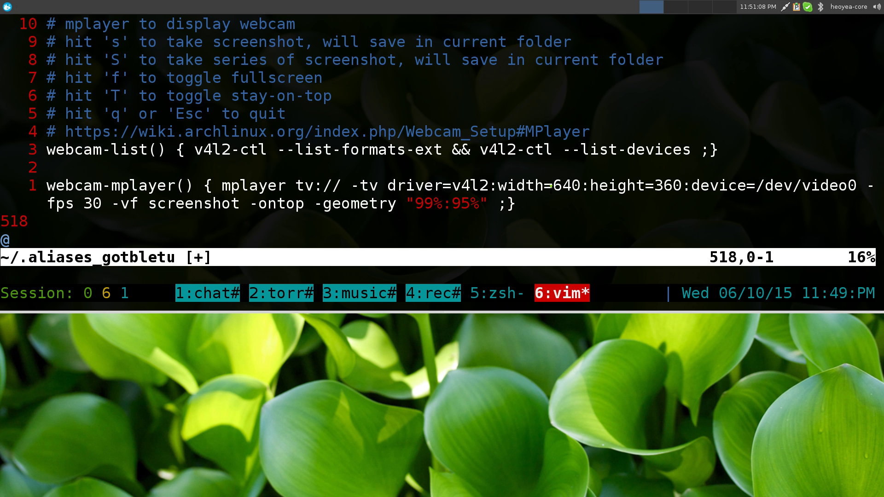
{"action": "key", "text": "j"}
{"action": "key", "text": "j"}
{"action": "key", "text": "j"}
{"action": "key", "text": "j"}
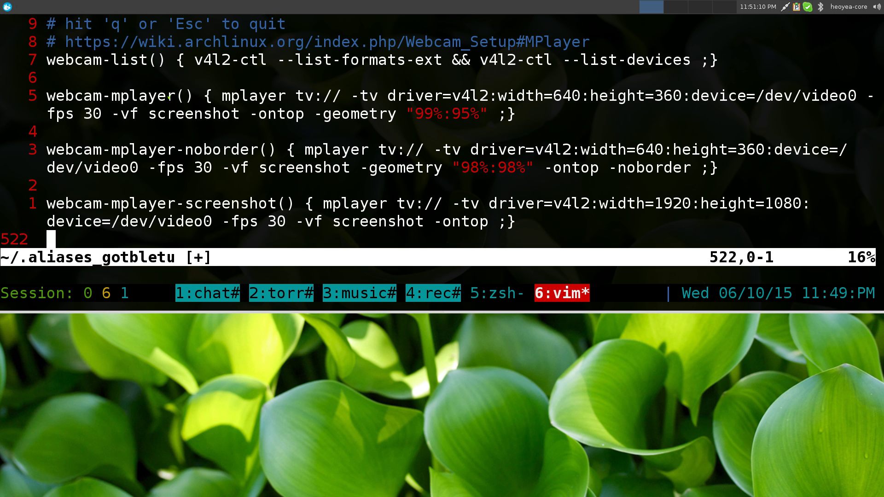
{"action": "triple_click", "coordinate": [170, 97]}
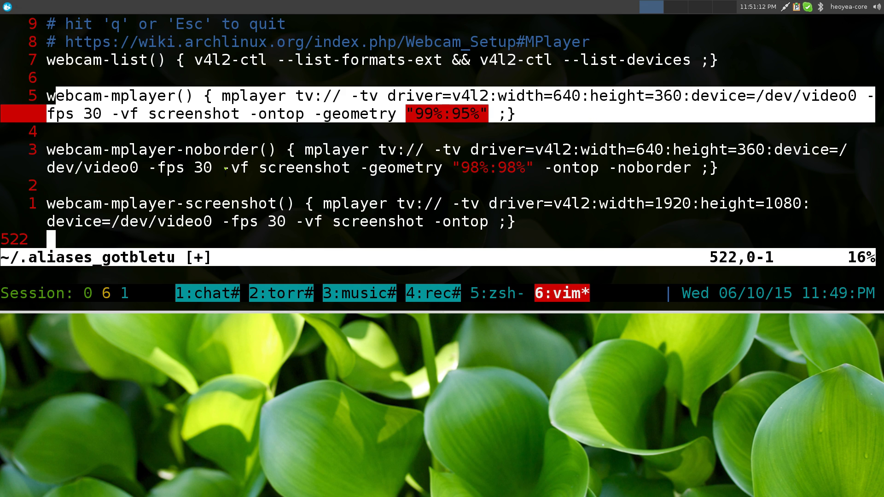
{"action": "left_click_drag", "start_coordinate": [51, 150], "coordinate": [698, 166]}
{"action": "left_click", "coordinate": [698, 163]}
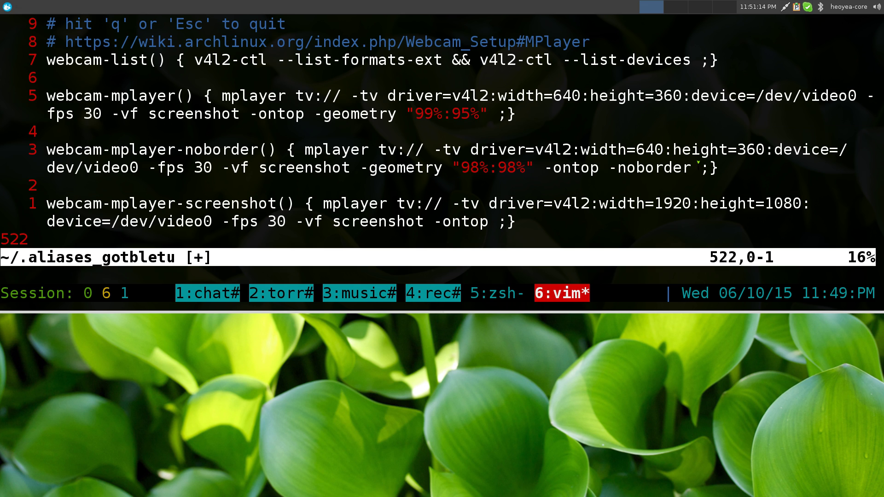
{"action": "double_click", "coordinate": [687, 169]}
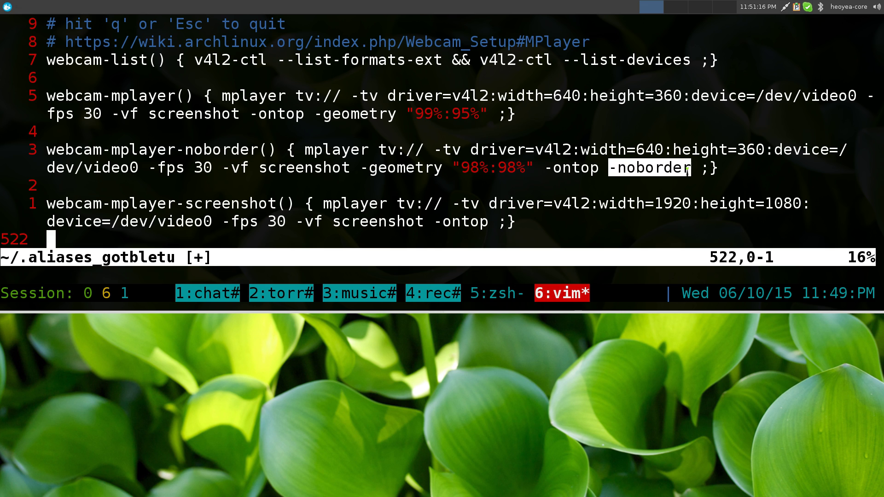
{"action": "left_click", "coordinate": [667, 157]}
{"action": "key", "text": "ctrl+b"}
{"action": "type", "text": "5"}
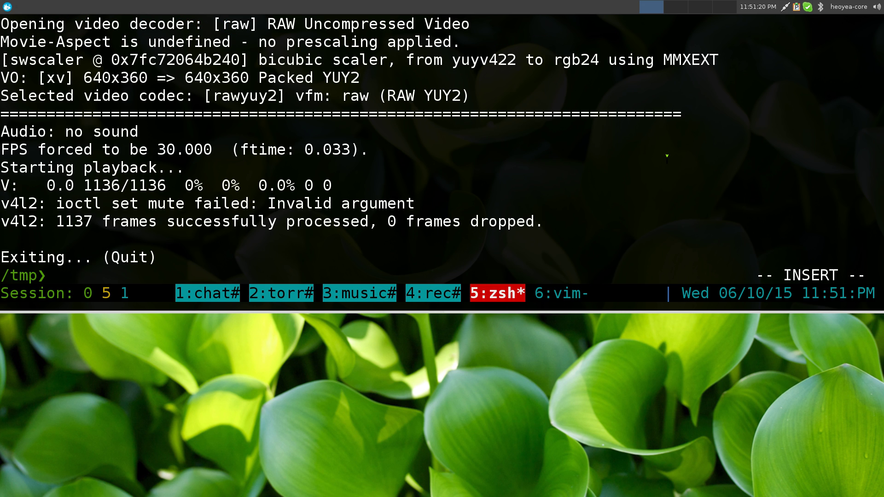
{"action": "type", "text": "we"}
{"action": "key", "text": "Tab"}
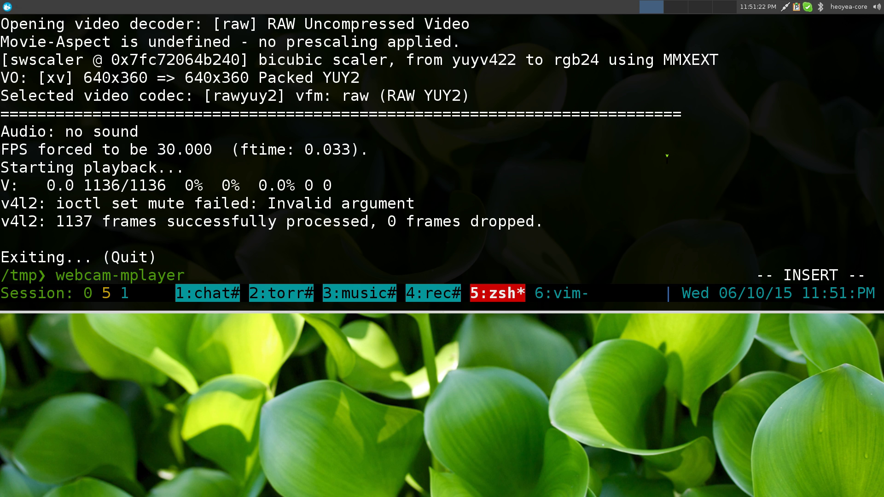
{"action": "type", "text": "-no"}
{"action": "key", "text": "Tab"}
{"action": "key", "text": "Return"}
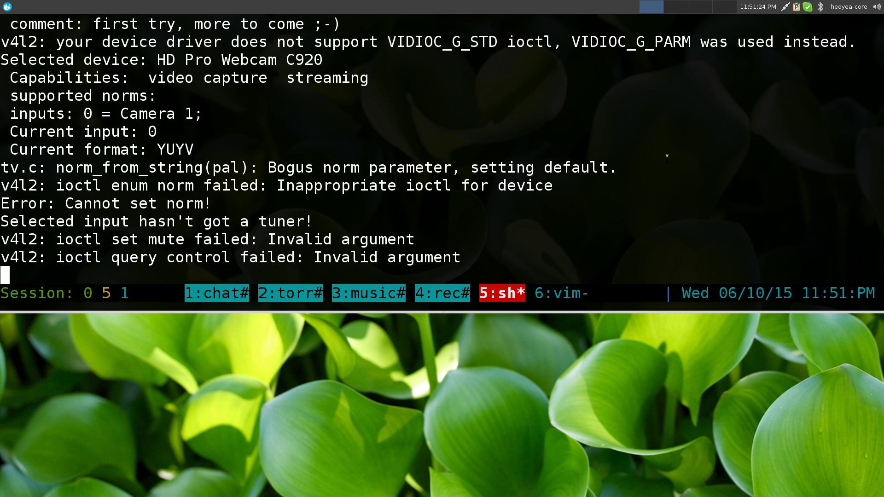
{"action": "key", "text": "F12"}
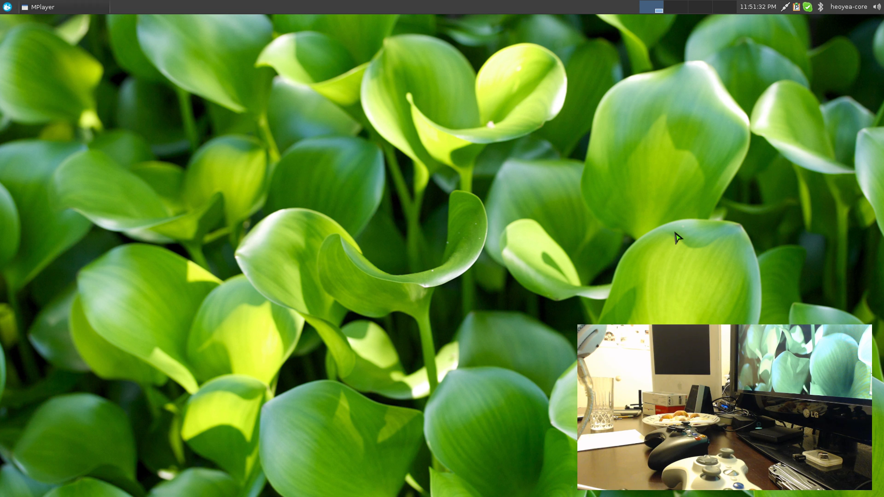
{"action": "left_click", "coordinate": [671, 7]}
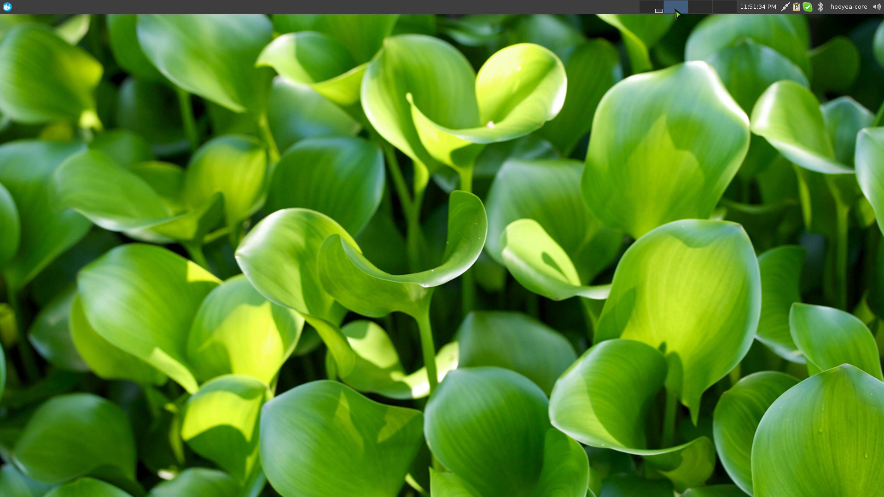
{"action": "scroll", "coordinate": [675, 12], "scroll_direction": "up", "scroll_amount": 1}
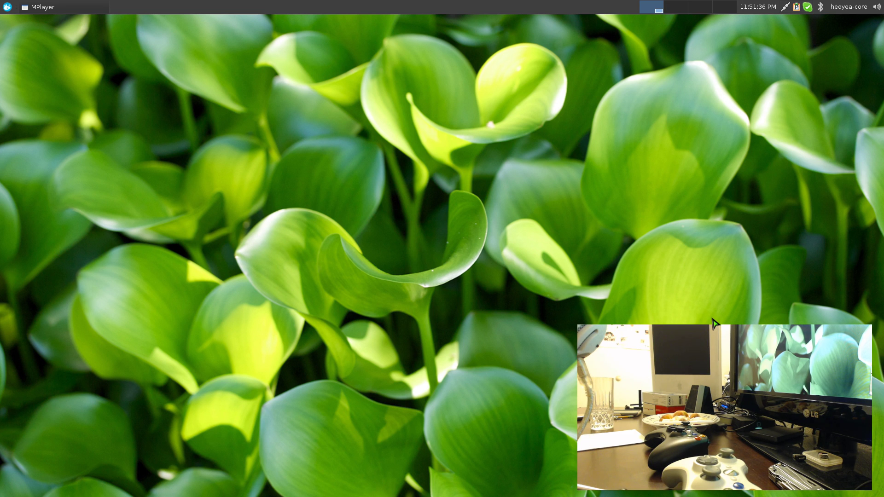
{"action": "right_click", "coordinate": [695, 326]}
{"action": "key", "text": "Escape"}
{"action": "left_click", "coordinate": [697, 286]}
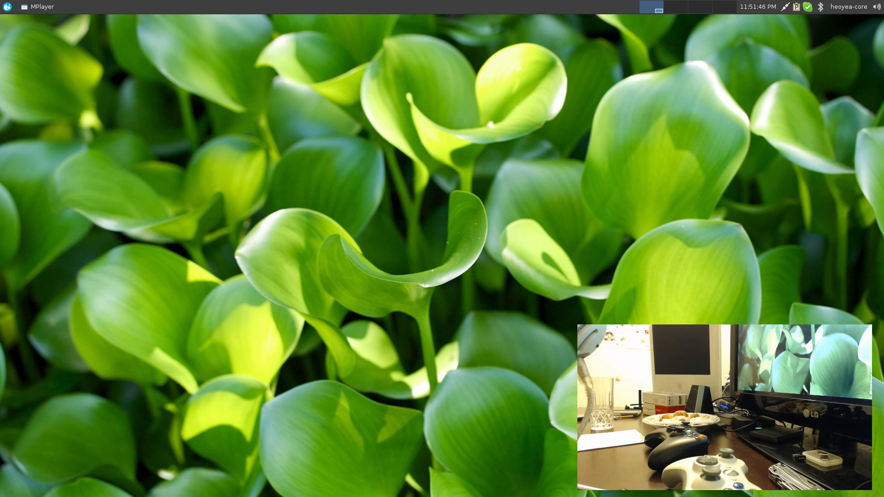
{"action": "scroll", "coordinate": [665, 7], "scroll_direction": "down", "scroll_amount": 1}
{"action": "scroll", "coordinate": [665, 7], "scroll_direction": "up", "scroll_amount": 1}
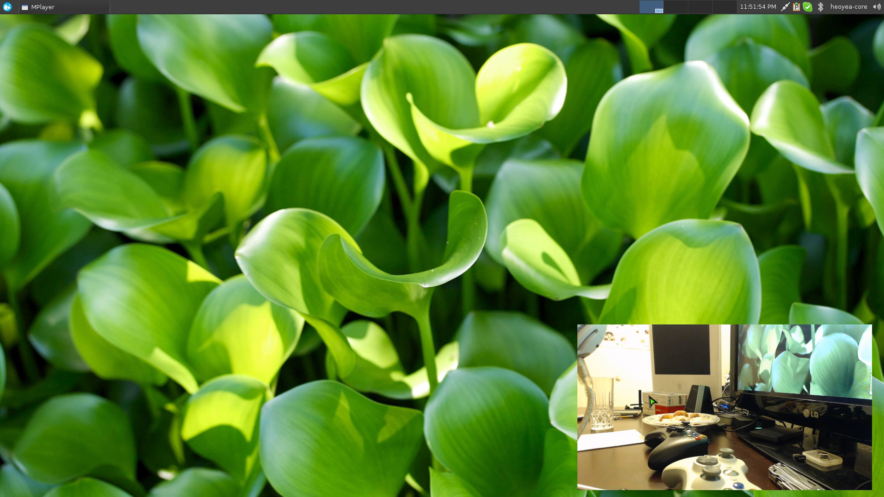
Step: Quit the borderless preview and relaunch webcam-mplayer for a bordered preview
{"action": "key", "text": "q"}
{"action": "key", "text": "F12"}
{"action": "type", "text": "we"}
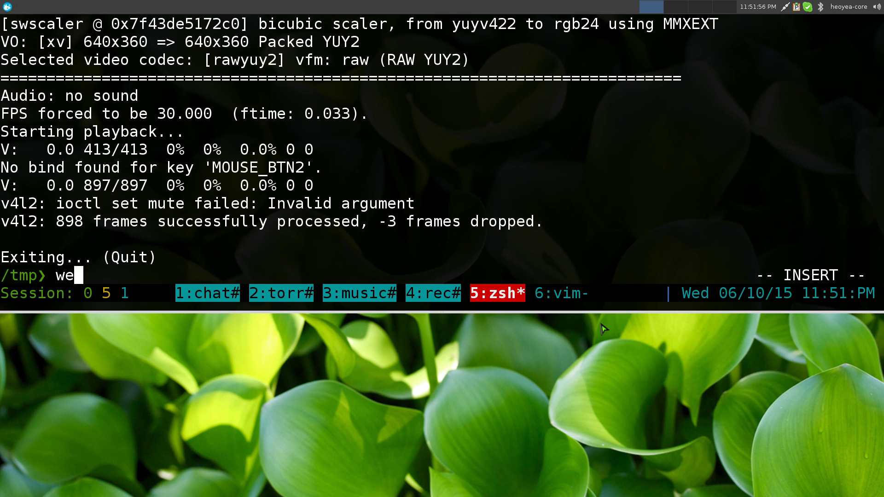
{"action": "type", "text": "b"}
{"action": "key", "text": "Right"}
{"action": "key", "text": "BackSpace"}
{"action": "key", "text": "BackSpace"}
{"action": "key", "text": "BackSpace"}
{"action": "key", "text": "BackSpace"}
{"action": "key", "text": "BackSpace"}
{"action": "key", "text": "BackSpace"}
{"action": "key", "text": "BackSpace"}
{"action": "key", "text": "BackSpace"}
{"action": "key", "text": "BackSpace"}
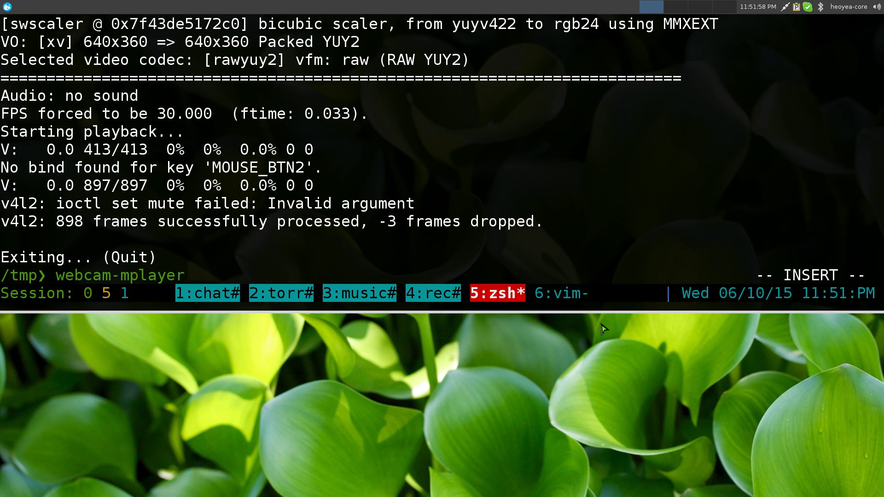
{"action": "key", "text": "Return"}
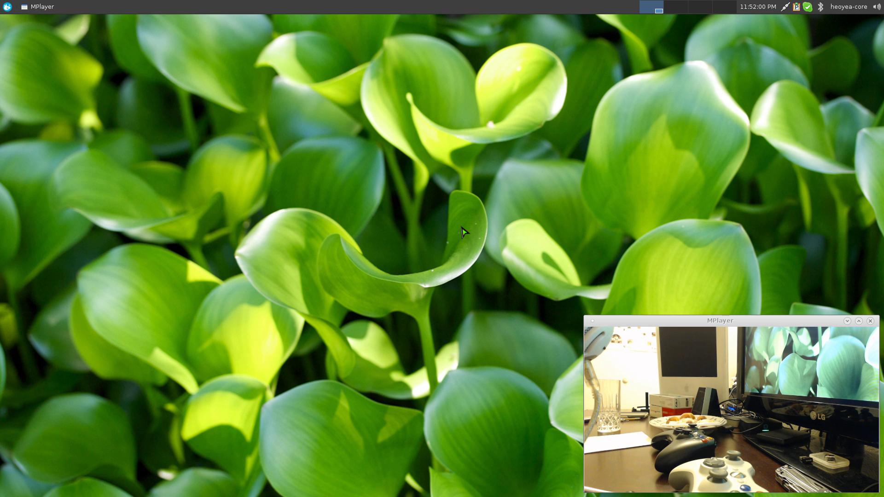
Step: Launch Mousepad from the applications menu and shrink its window near the screen centre
{"action": "key", "text": "super"}
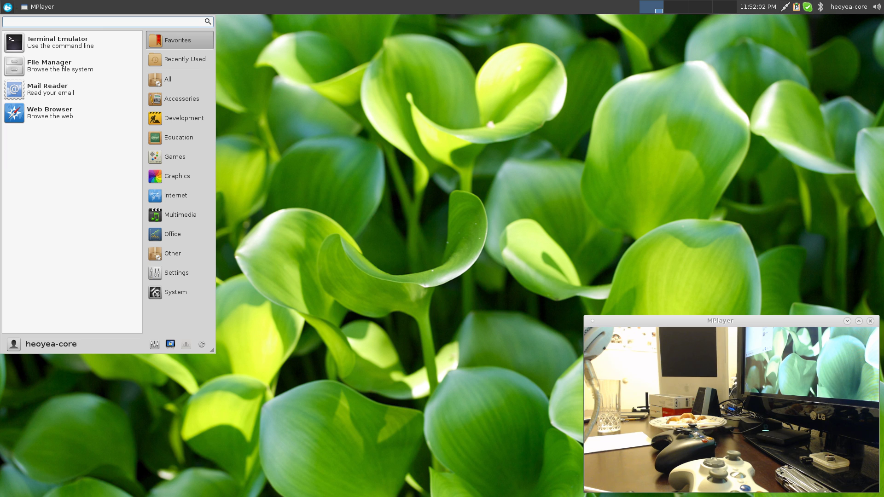
{"action": "type", "text": "mouse"}
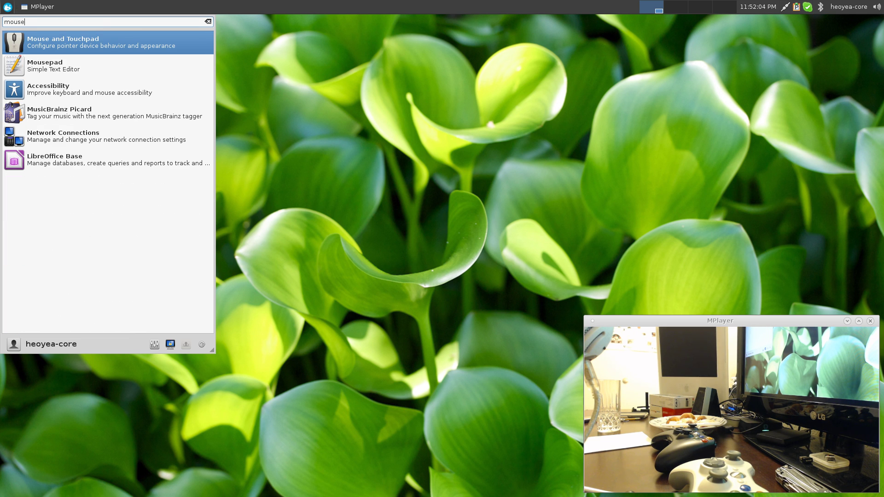
{"action": "key", "text": "Down"}
{"action": "key", "text": "Return"}
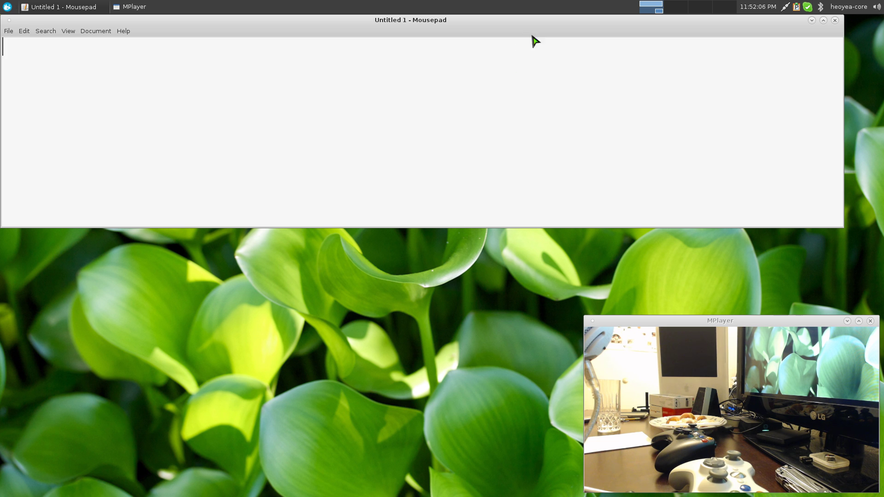
{"action": "left_click_drag", "start_coordinate": [769, 198], "coordinate": [450, 78]}
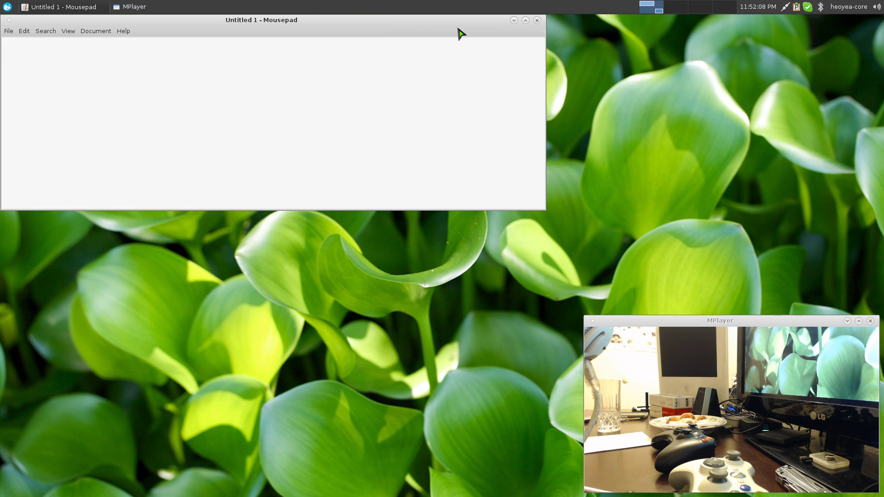
{"action": "left_click_drag", "start_coordinate": [459, 33], "coordinate": [575, 216]}
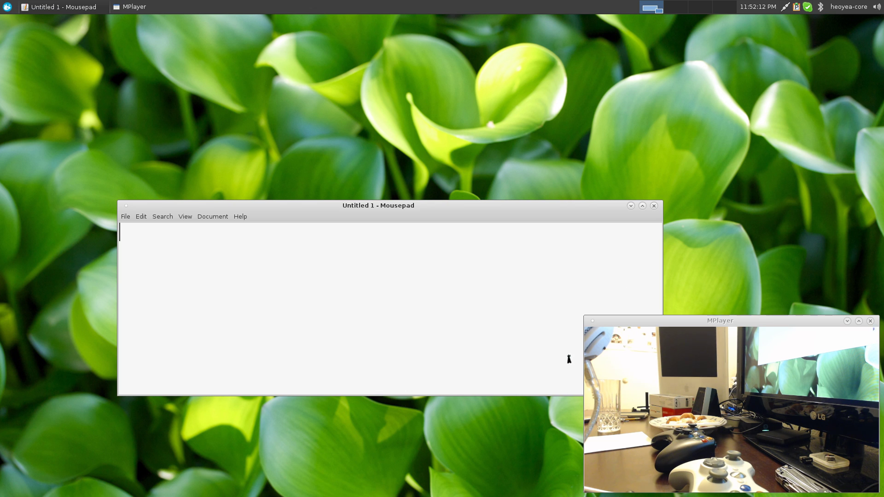
{"action": "left_click_drag", "start_coordinate": [586, 210], "coordinate": [555, 197]}
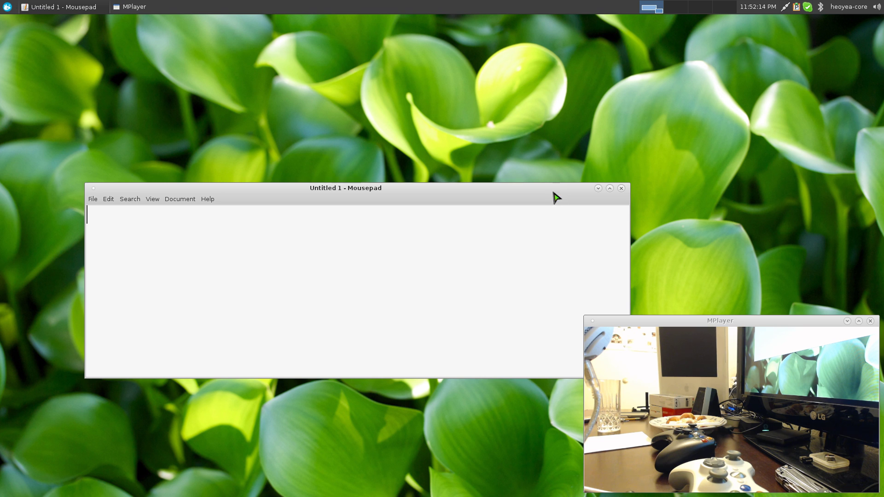
Step: Set the webcam preview to Always on Visible Workspace and return to the first workspace
{"action": "scroll", "coordinate": [679, 6], "scroll_direction": "down", "scroll_amount": 2}
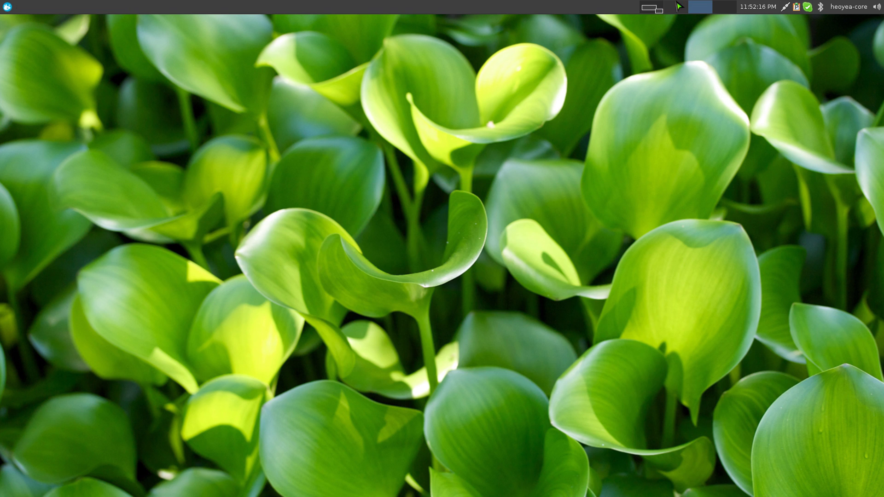
{"action": "scroll", "coordinate": [679, 7], "scroll_direction": "up", "scroll_amount": 2}
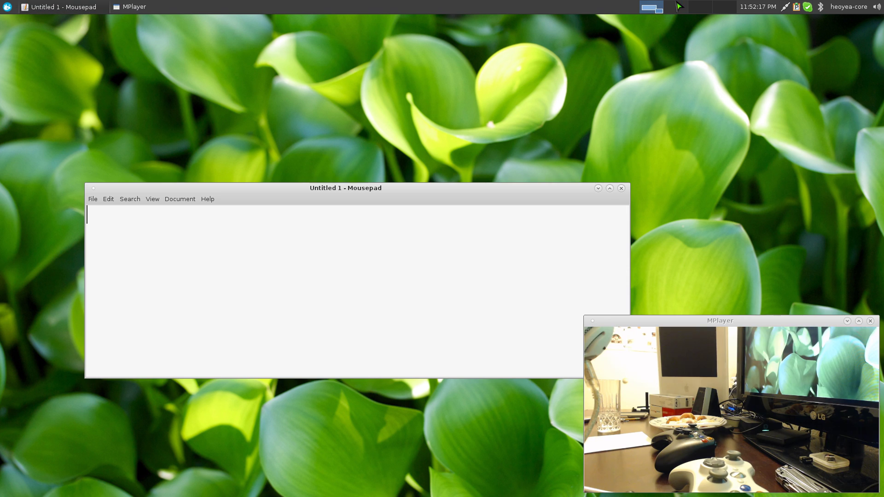
{"action": "right_click", "coordinate": [700, 325]}
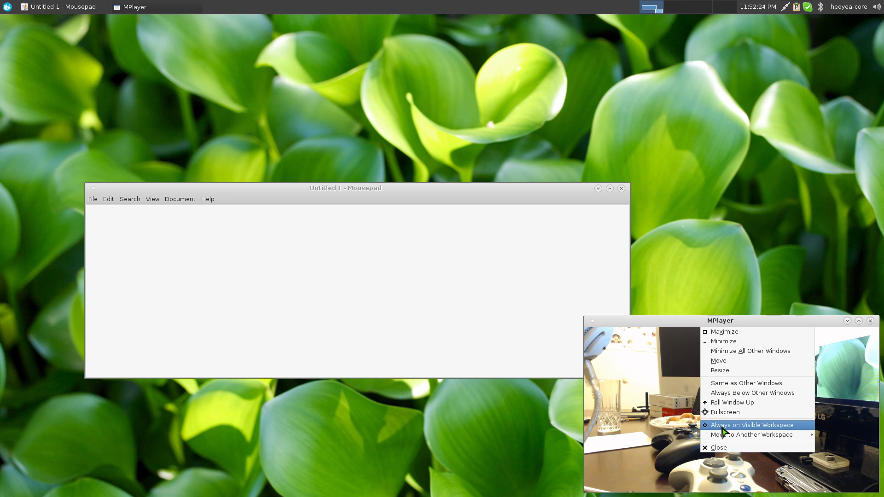
{"action": "left_click", "coordinate": [736, 424]}
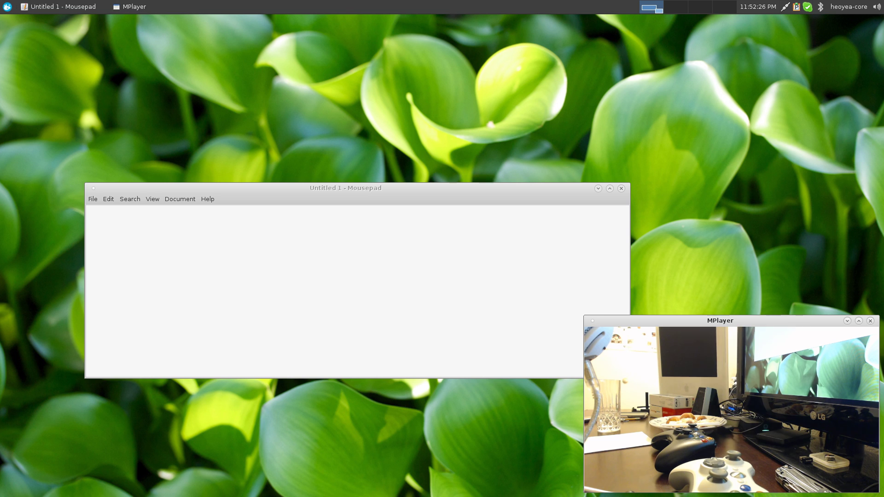
{"action": "scroll", "coordinate": [658, 7], "scroll_direction": "down", "scroll_amount": 3}
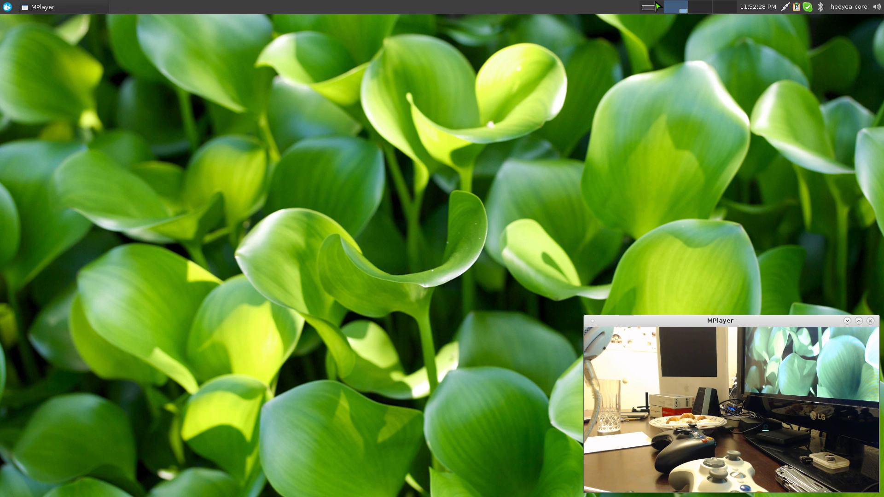
{"action": "scroll", "coordinate": [658, 7], "scroll_direction": "up", "scroll_amount": 3}
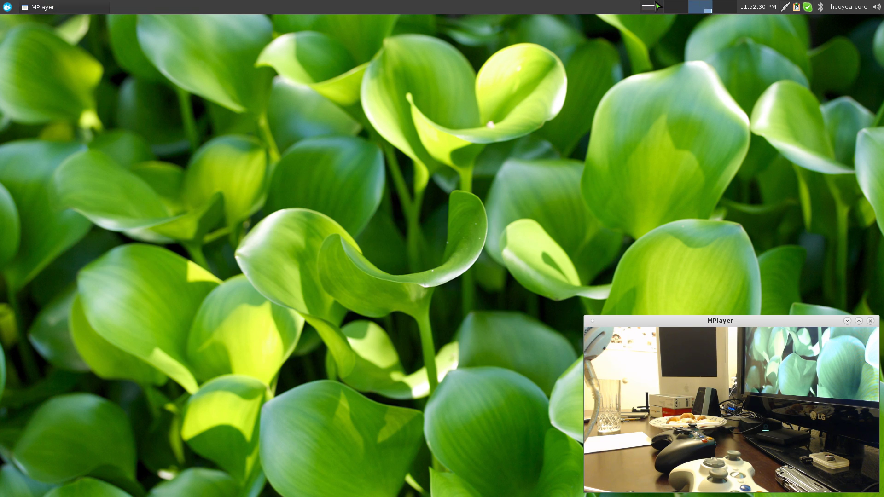
{"action": "left_click", "coordinate": [656, 5]}
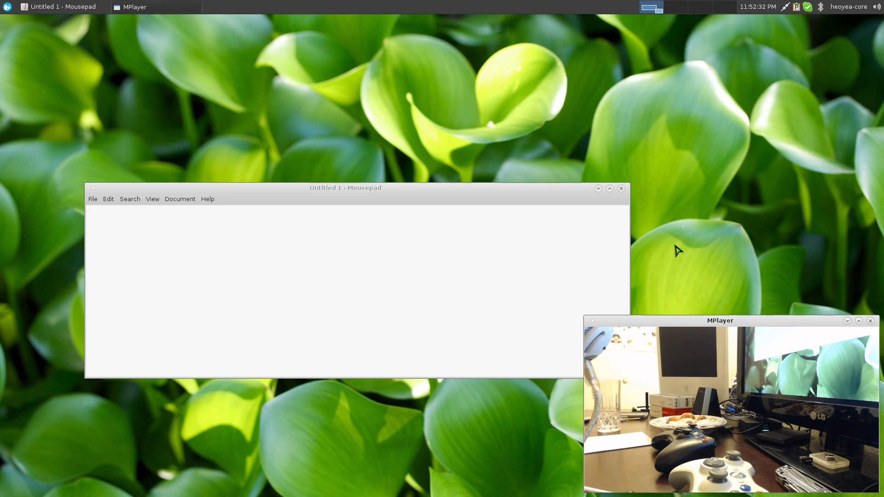
Step: Restore Same as Other Windows stacking, then make the preview Always on Top
{"action": "right_click", "coordinate": [702, 326]}
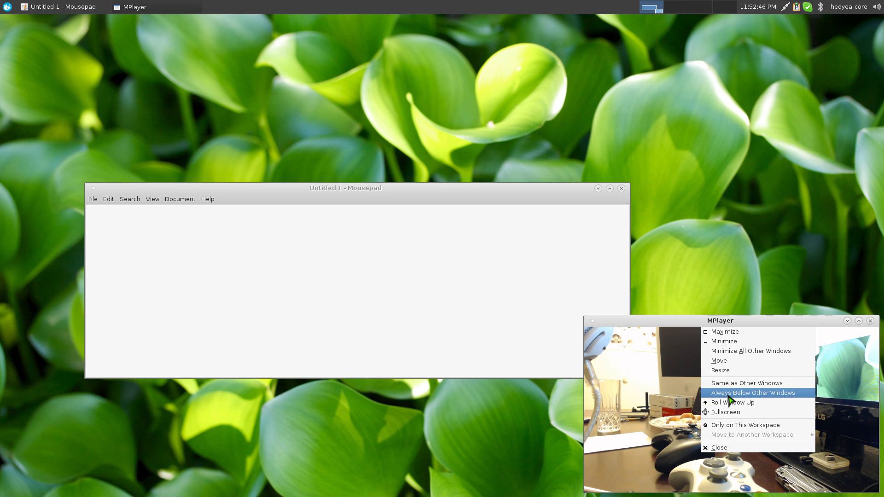
{"action": "left_click", "coordinate": [731, 385]}
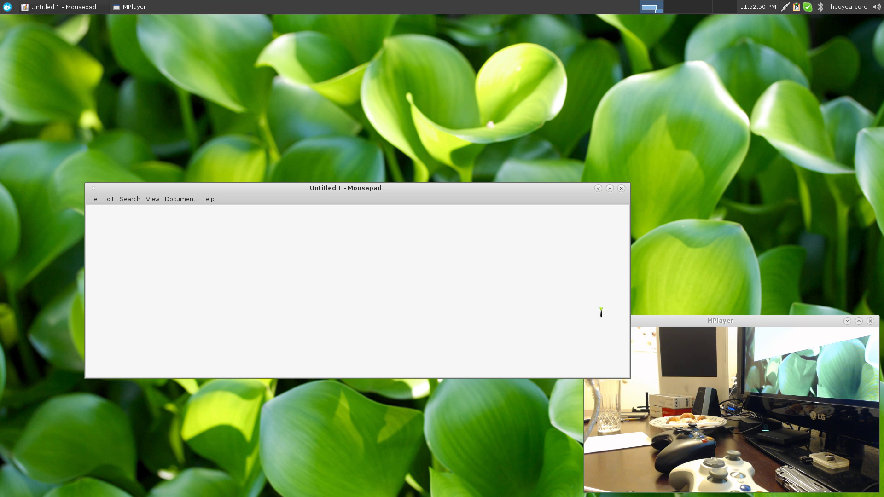
{"action": "left_click", "coordinate": [696, 375]}
{"action": "right_click", "coordinate": [708, 322]}
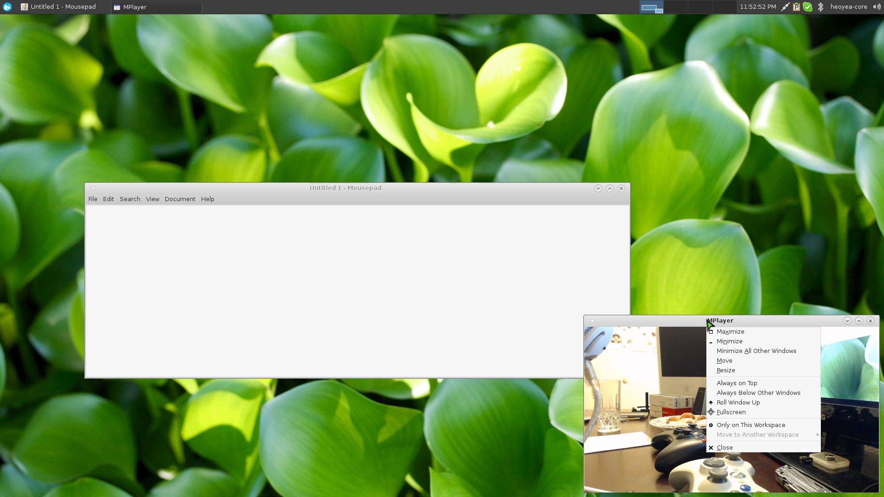
{"action": "left_click", "coordinate": [741, 384]}
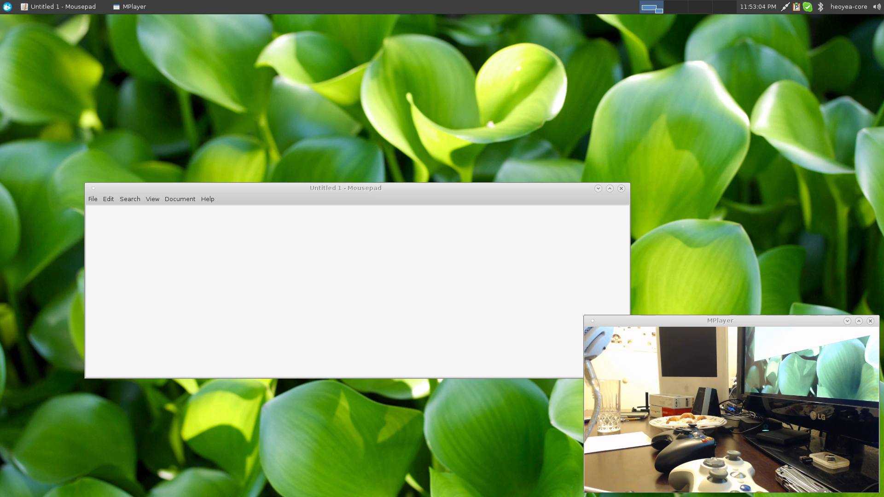
Step: Close the webcam preview and switch tmux to the Vim window
{"action": "left_click", "coordinate": [870, 321]}
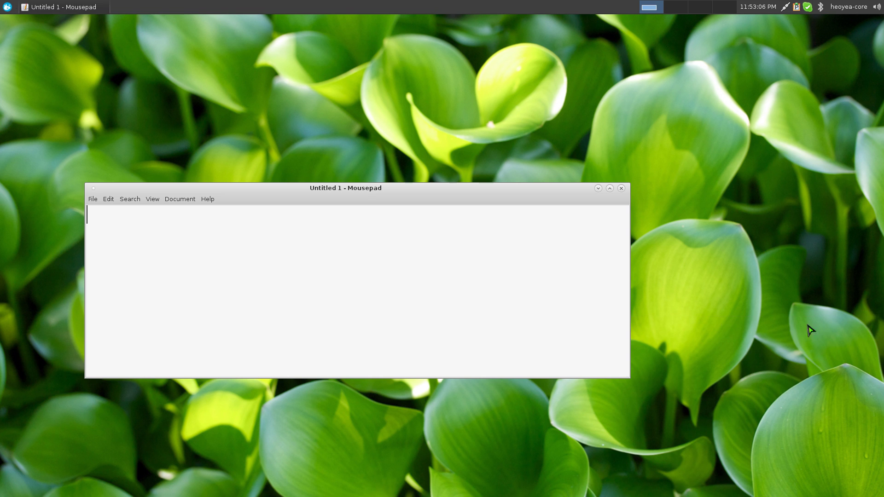
{"action": "key", "text": "F12"}
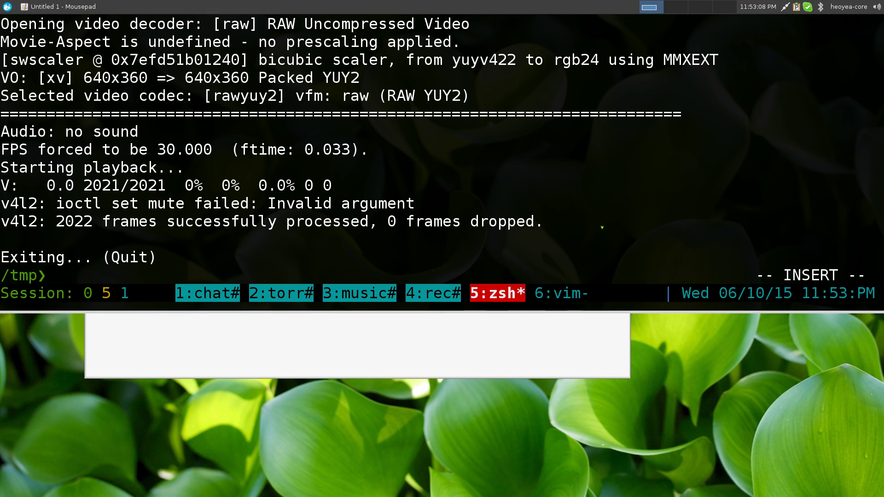
{"action": "key", "text": "ctrl+b"}
{"action": "key", "text": "n"}
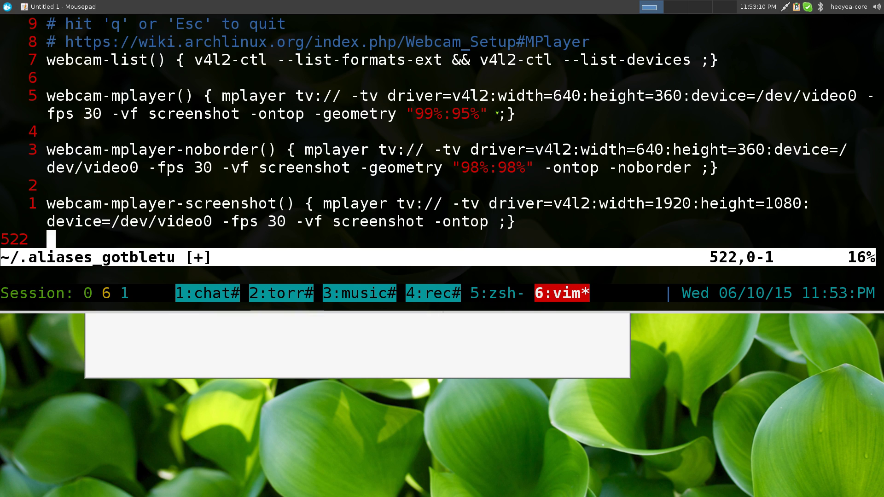
Step: Highlight the 640 width and 360 height values in webcam-mplayer
{"action": "left_click_drag", "start_coordinate": [544, 97], "coordinate": [581, 96]}
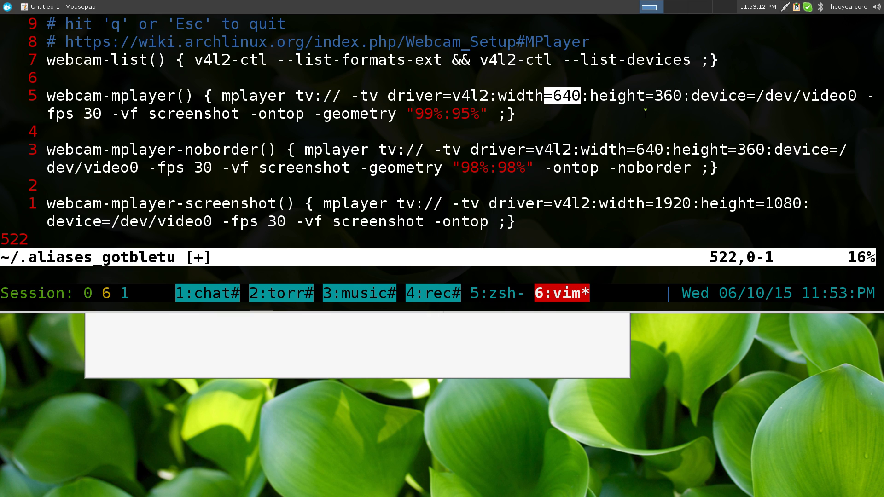
{"action": "left_click_drag", "start_coordinate": [655, 97], "coordinate": [681, 97]}
{"action": "left_click", "coordinate": [667, 121]}
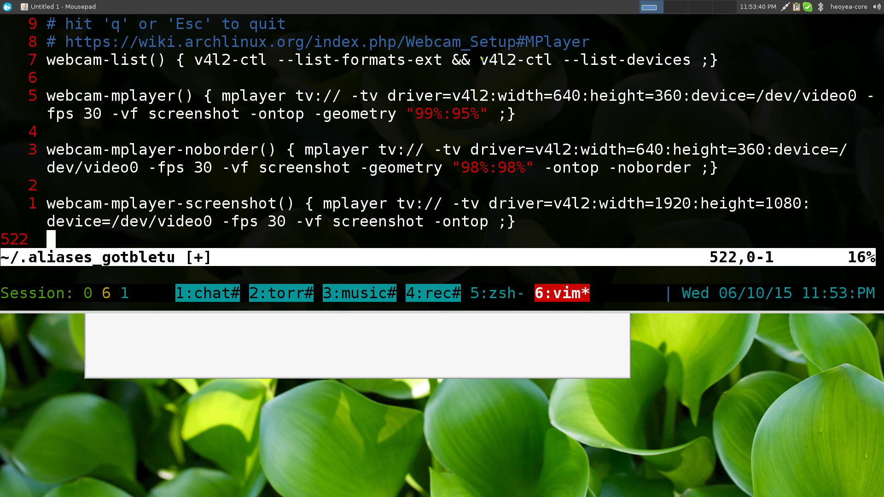
Step: Copy the v4l2-ctl --list-devices command from Vim and run it in the zsh window
{"action": "left_click_drag", "start_coordinate": [480, 59], "coordinate": [691, 62]}
{"action": "right_click", "coordinate": [682, 62]}
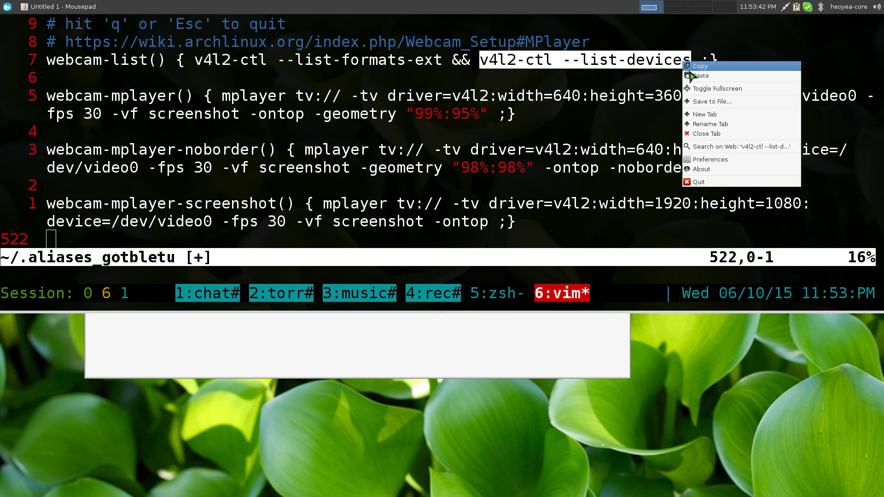
{"action": "left_click", "coordinate": [694, 69]}
{"action": "key", "text": "ctrl+b"}
{"action": "key", "text": "5"}
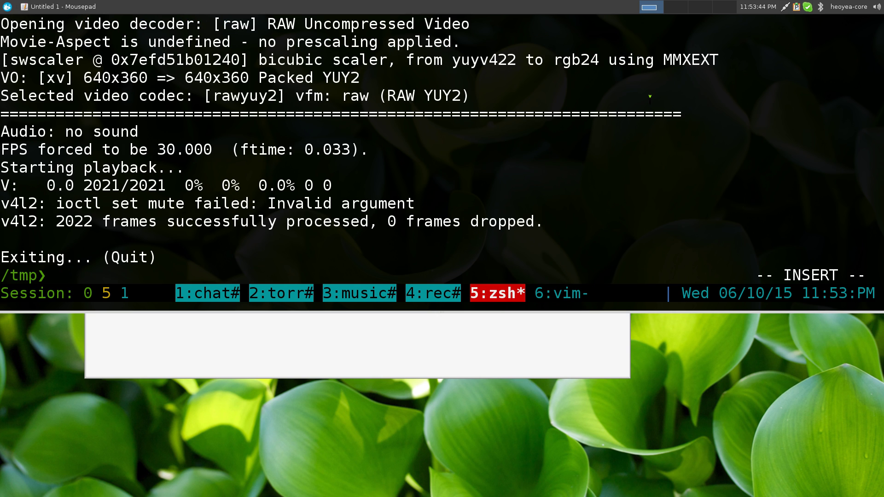
{"action": "key", "text": "ctrl+l"}
{"action": "key", "text": "ctrl+shift+v"}
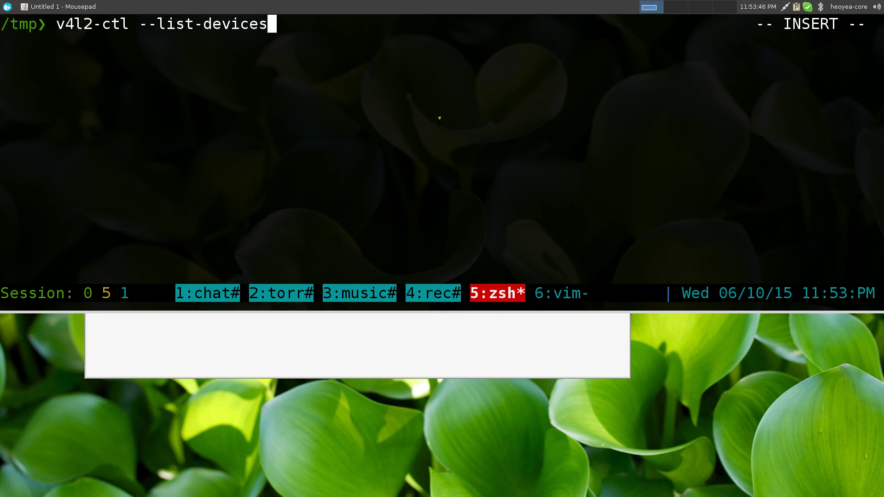
{"action": "key", "text": "Return"}
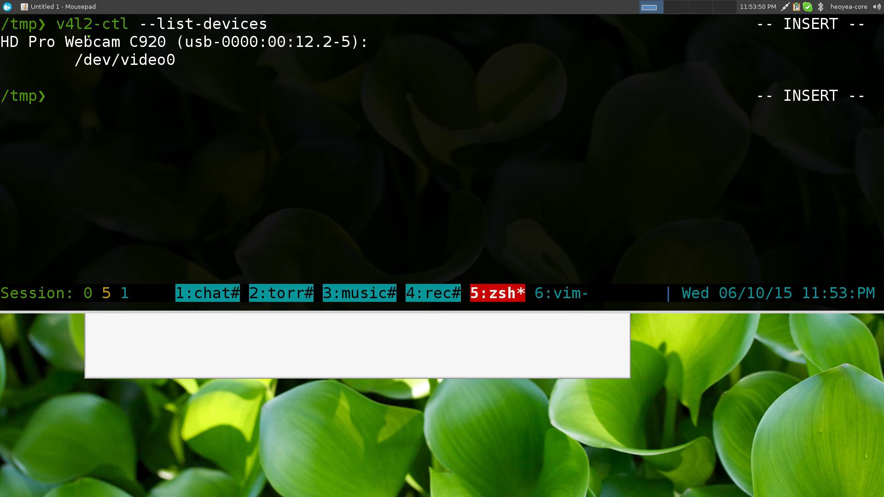
Step: Highlight the C920 webcam and /dev/video0, then return to the Vim window
{"action": "left_click_drag", "start_coordinate": [130, 42], "coordinate": [120, 60]}
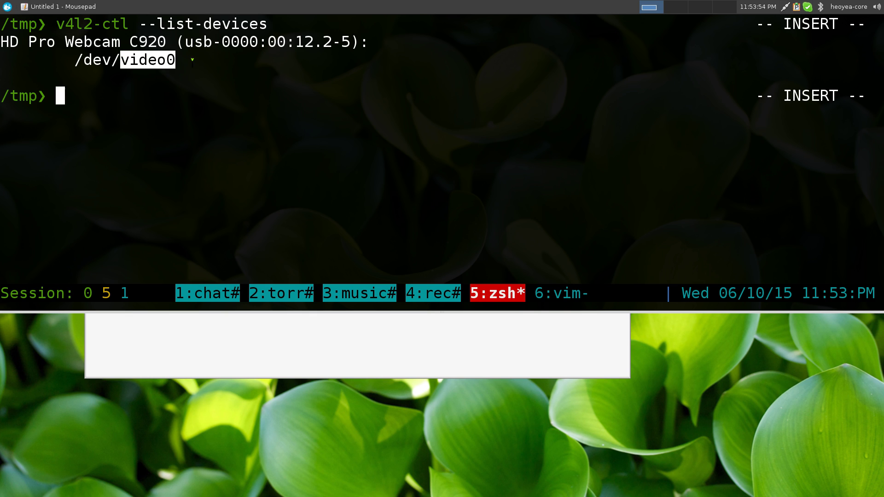
{"action": "left_click", "coordinate": [172, 58]}
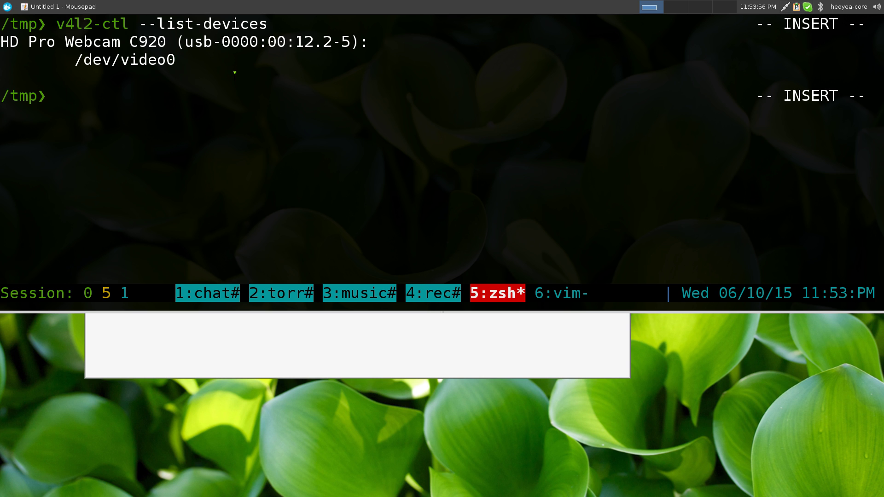
{"action": "key", "text": "ctrl+b"}
{"action": "key", "text": "6"}
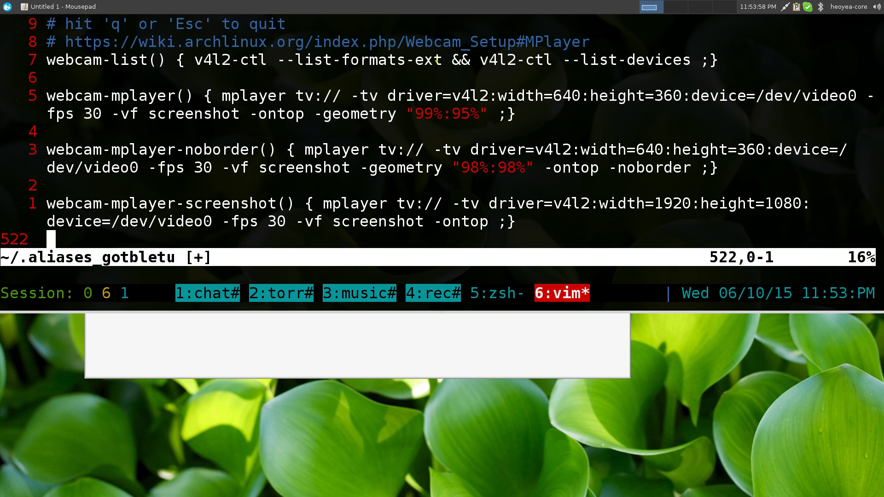
Step: Run v4l2-ctl --list-formats-ext in zsh, fullscreen the terminal, and highlight 1920x1080
{"action": "left_click_drag", "start_coordinate": [442, 60], "coordinate": [194, 60]}
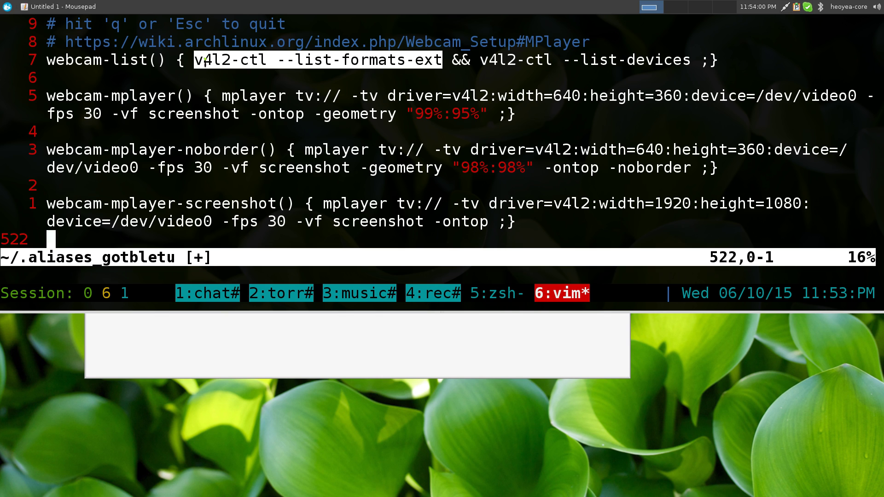
{"action": "right_click", "coordinate": [203, 58]}
{"action": "left_click", "coordinate": [216, 64]}
{"action": "key", "text": "ctrl+b"}
{"action": "key", "text": "5"}
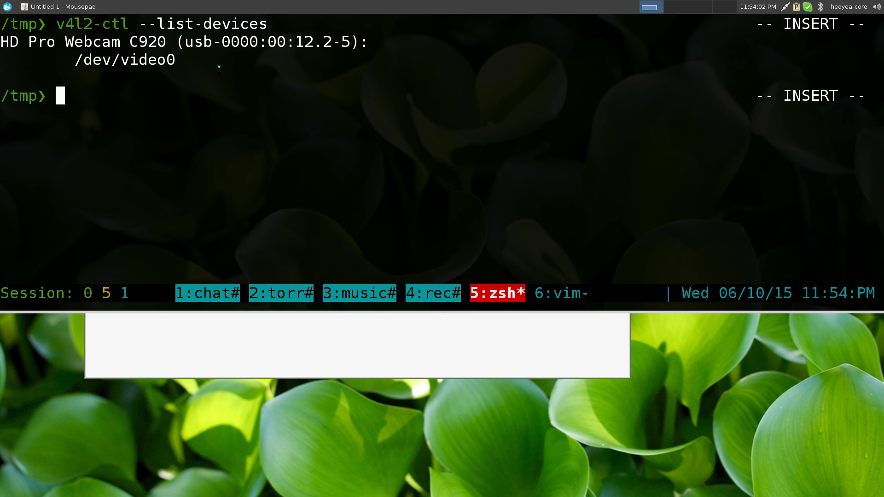
{"action": "key", "text": "ctrl+shift+v"}
{"action": "key", "text": "Return"}
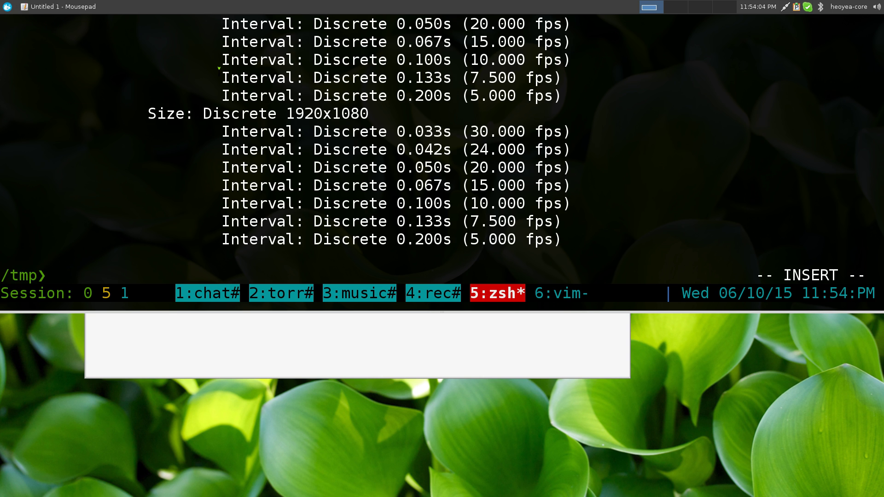
{"action": "key", "text": "F11"}
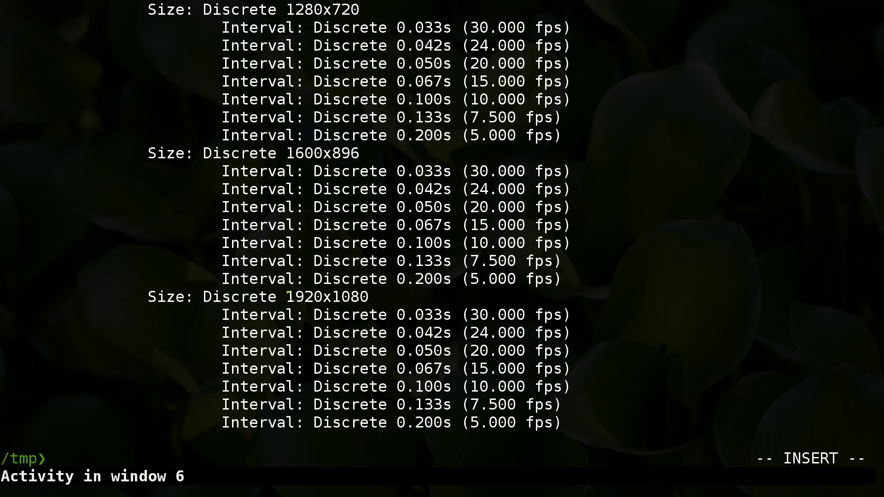
{"action": "left_click_drag", "start_coordinate": [286, 293], "coordinate": [365, 293]}
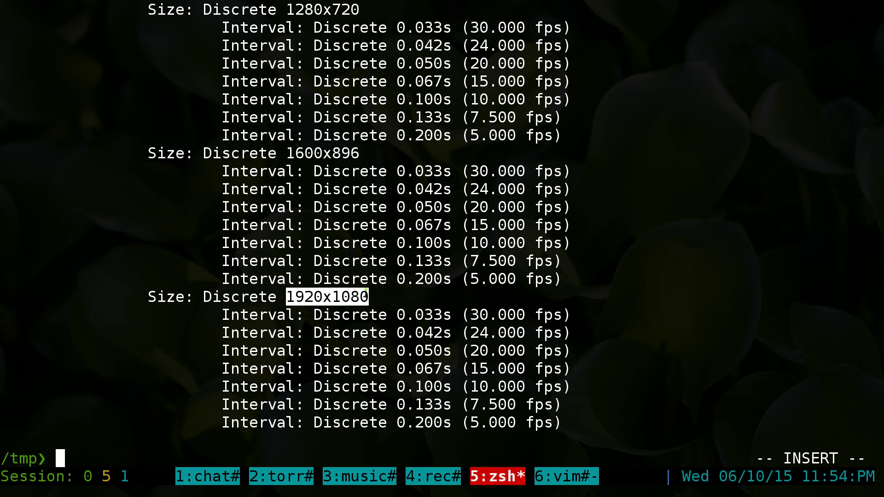
{"action": "left_click", "coordinate": [382, 278]}
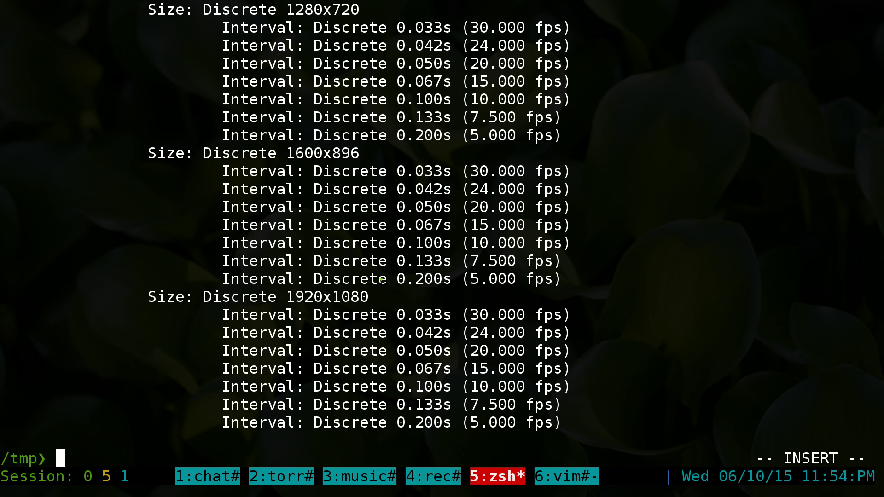
Step: Scroll back in tmux copy mode to highlight 1024x576 at 30 and 24 fps
{"action": "key", "text": "ctrl+b"}
{"action": "key", "text": "bracketleft"}
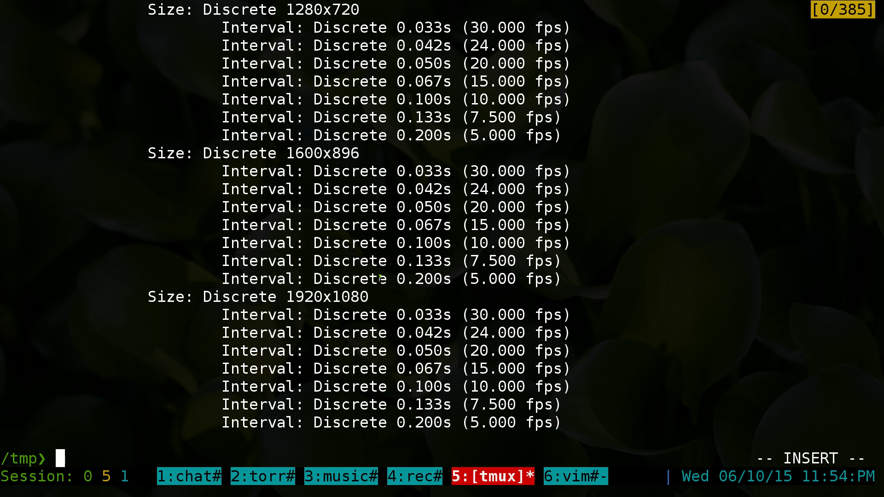
{"action": "key", "text": "Up"}
{"action": "key", "text": "Up"}
{"action": "key", "text": "Up"}
{"action": "key", "text": "Up"}
{"action": "key", "text": "Up"}
{"action": "key", "text": "Up"}
{"action": "key", "text": "Up"}
{"action": "key", "text": "Up"}
{"action": "key", "text": "Up"}
{"action": "key", "text": "Up"}
{"action": "key", "text": "Up"}
{"action": "key", "text": "Up"}
{"action": "key", "text": "Up"}
{"action": "key", "text": "Up"}
{"action": "key", "text": "Up"}
{"action": "key", "text": "Up"}
{"action": "key", "text": "Up"}
{"action": "key", "text": "Up"}
{"action": "key", "text": "Up"}
{"action": "key", "text": "Up"}
{"action": "key", "text": "Up"}
{"action": "key", "text": "Up"}
{"action": "key", "text": "Up"}
{"action": "key", "text": "Up"}
{"action": "key", "text": "Up"}
{"action": "key", "text": "Up"}
{"action": "key", "text": "Up"}
{"action": "key", "text": "Up"}
{"action": "key", "text": "Up"}
{"action": "key", "text": "Up"}
{"action": "key", "text": "Up"}
{"action": "key", "text": "Up"}
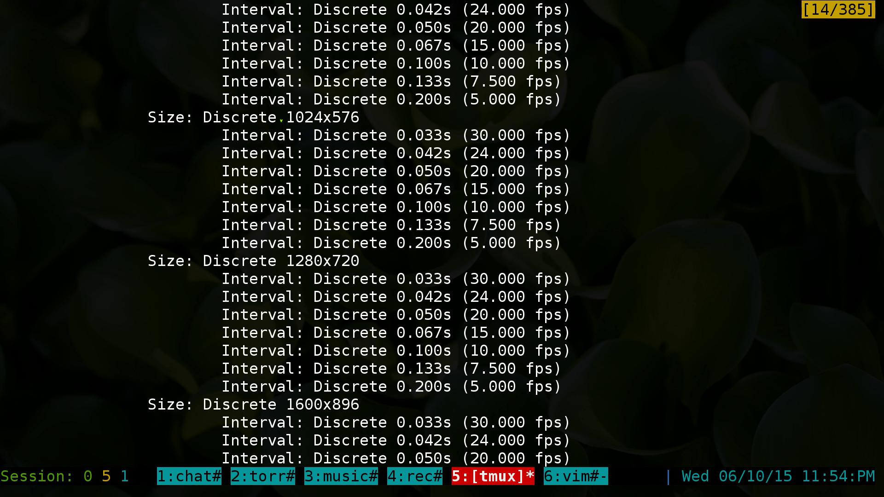
{"action": "left_click_drag", "start_coordinate": [285, 117], "coordinate": [360, 117]}
{"action": "left_click_drag", "start_coordinate": [468, 135], "coordinate": [563, 135]}
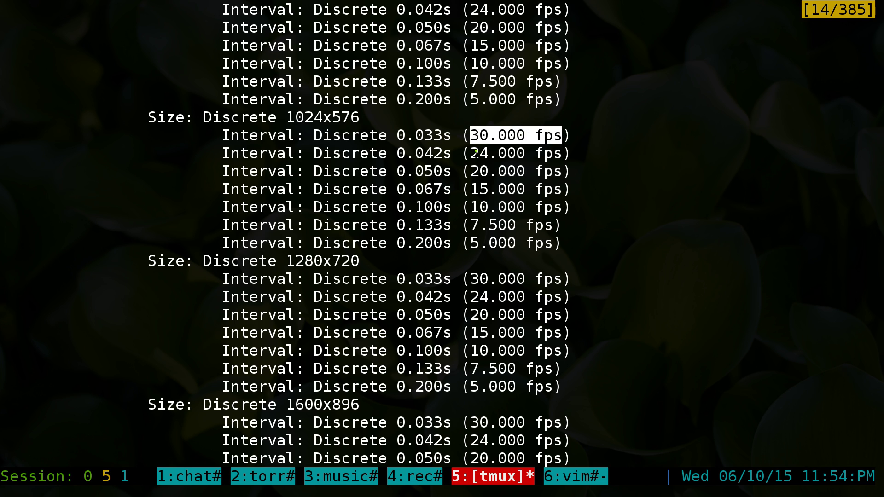
{"action": "left_click_drag", "start_coordinate": [472, 154], "coordinate": [530, 157]}
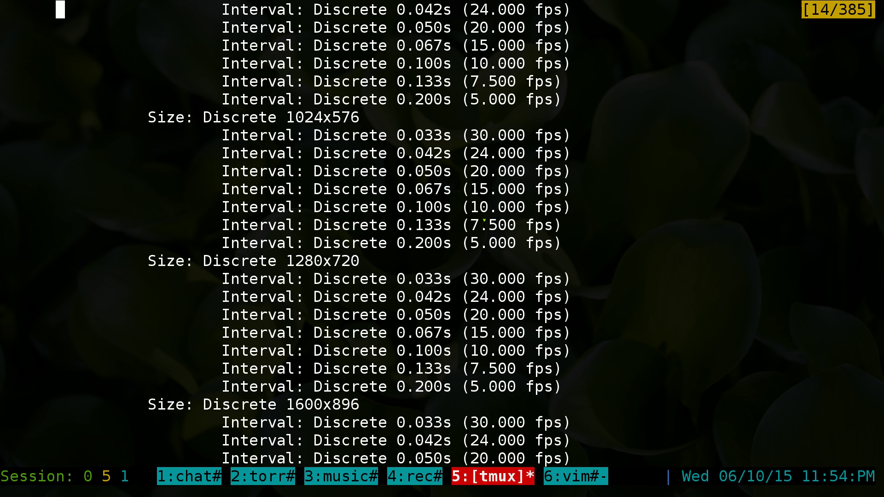
{"action": "scroll", "coordinate": [460, 180], "scroll_direction": "up", "scroll_amount": 13}
{"action": "scroll", "coordinate": [483, 221], "scroll_direction": "up", "scroll_amount": 14}
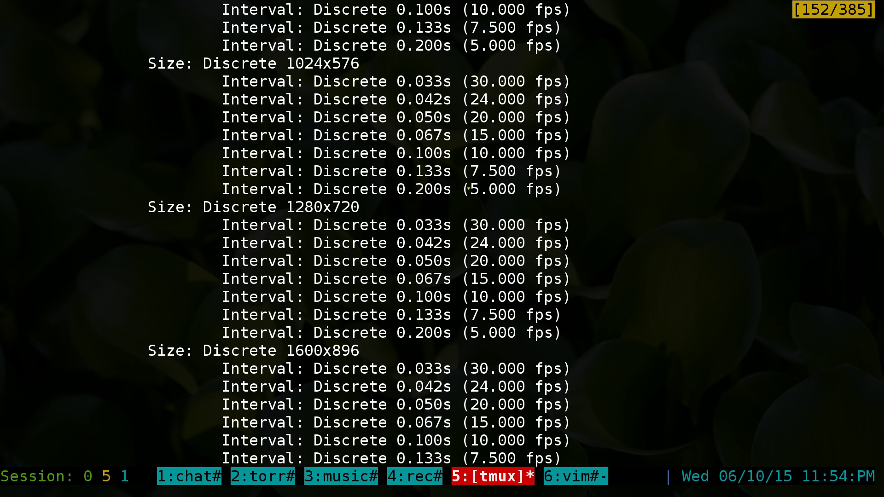
{"action": "key", "text": "q"}
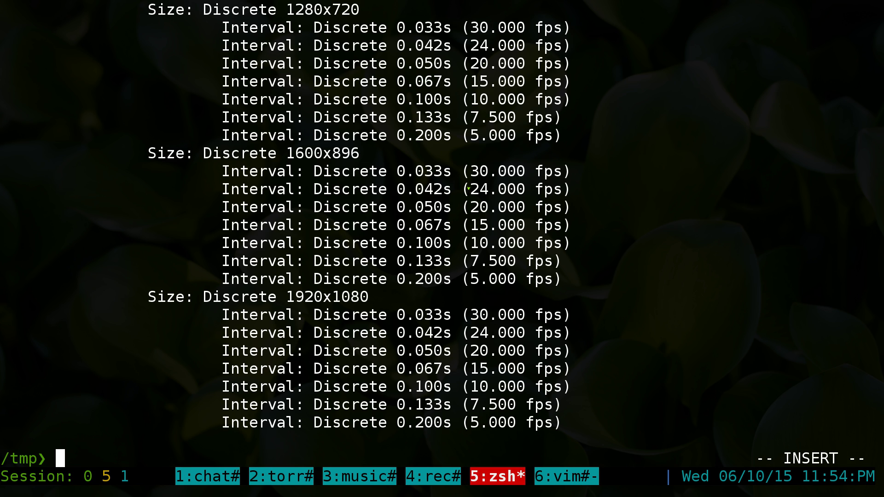
Step: Clear the terminal, return it to half-screen, and launch webcam-mplayer
{"action": "key", "text": "ctrl+l"}
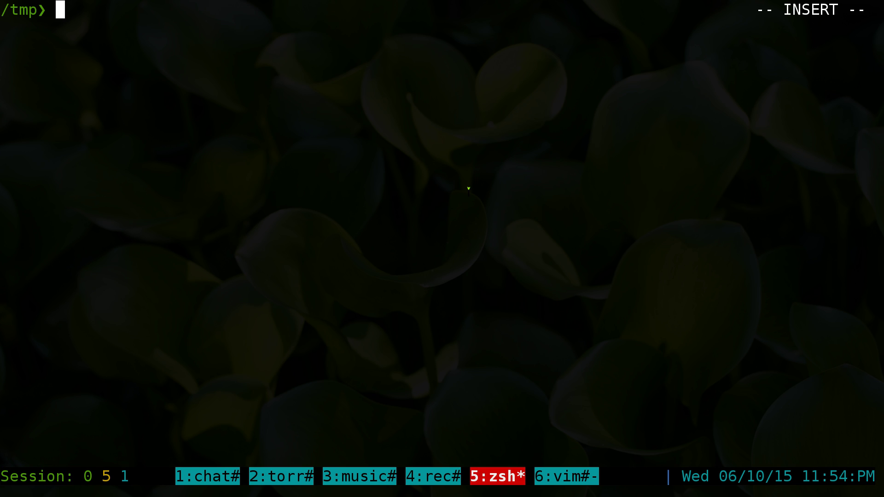
{"action": "key", "text": "super+e"}
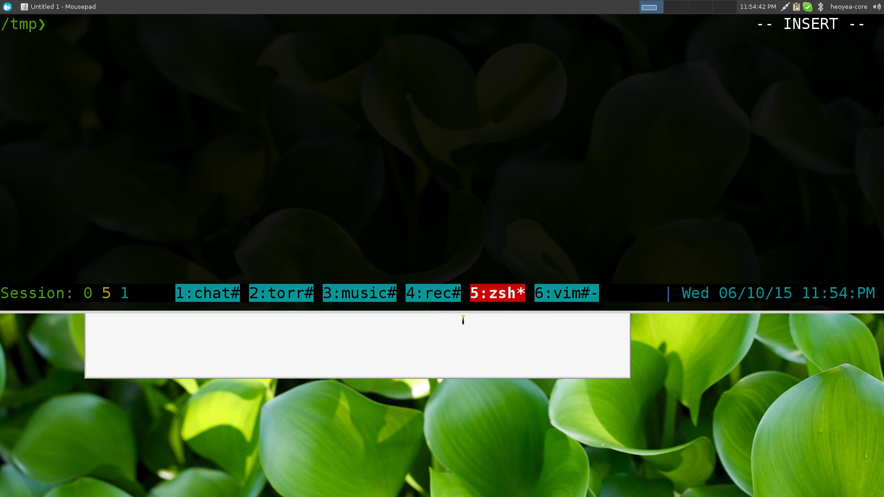
{"action": "type", "text": "webcam-mplayer"}
{"action": "key", "text": "Return"}
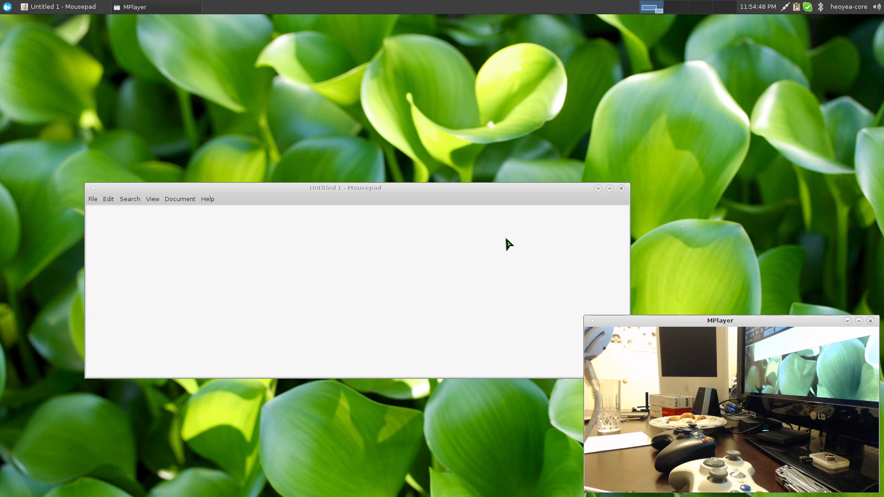
Step: Minimize Mousepad, check the other workspace, and bring back the terminal showing MPlayer's output
{"action": "left_click", "coordinate": [598, 188]}
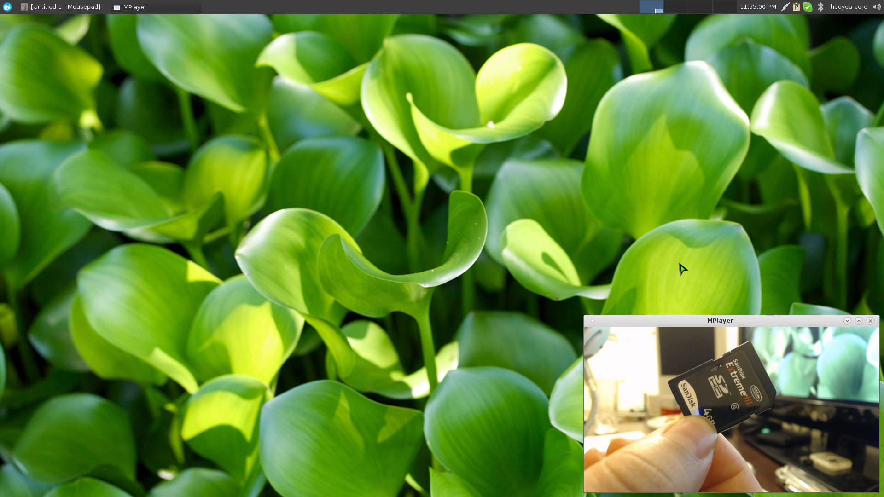
{"action": "key", "text": "ctrl+alt+Right"}
{"action": "key", "text": "ctrl+alt+Right"}
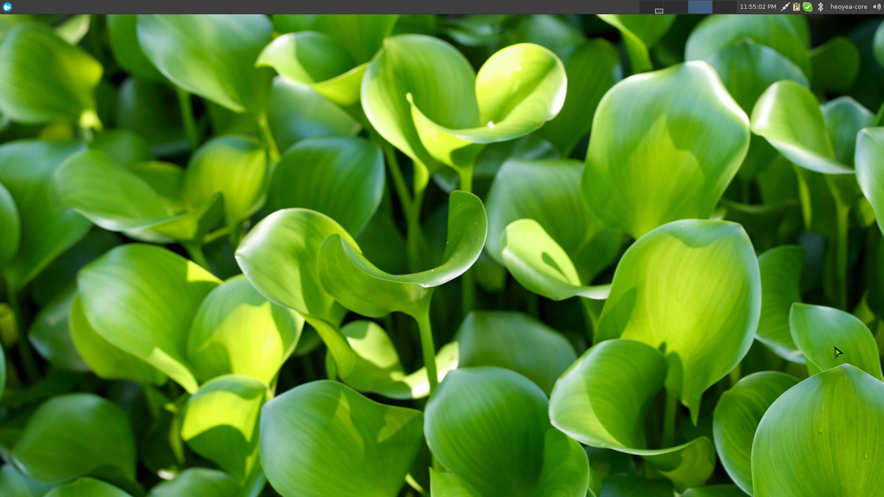
{"action": "key", "text": "ctrl+alt+Left"}
{"action": "key", "text": "ctrl+alt+Left"}
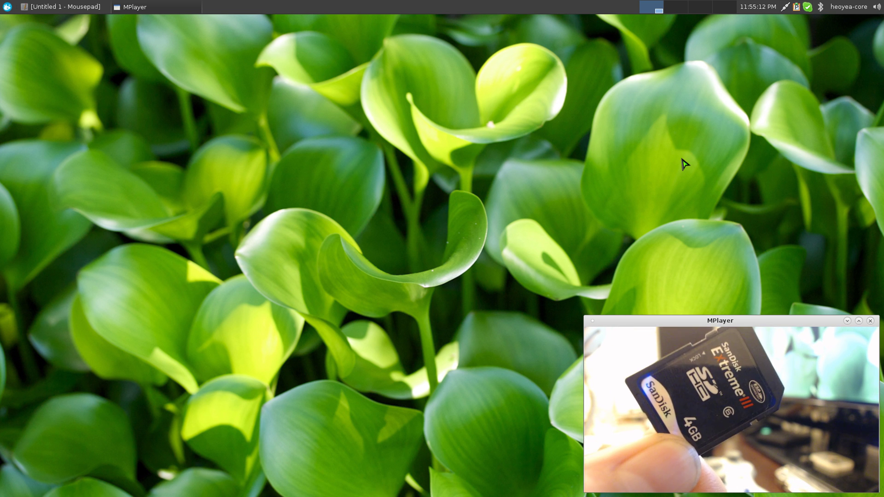
{"action": "key", "text": "F12"}
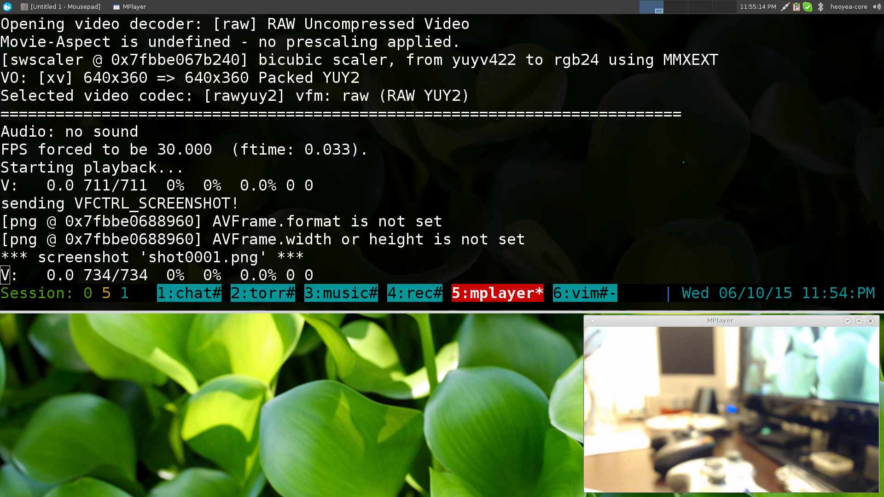
Step: List /tmp by time with qll, view shot0001.png in feh, then close it
{"action": "type", "text": "q"}
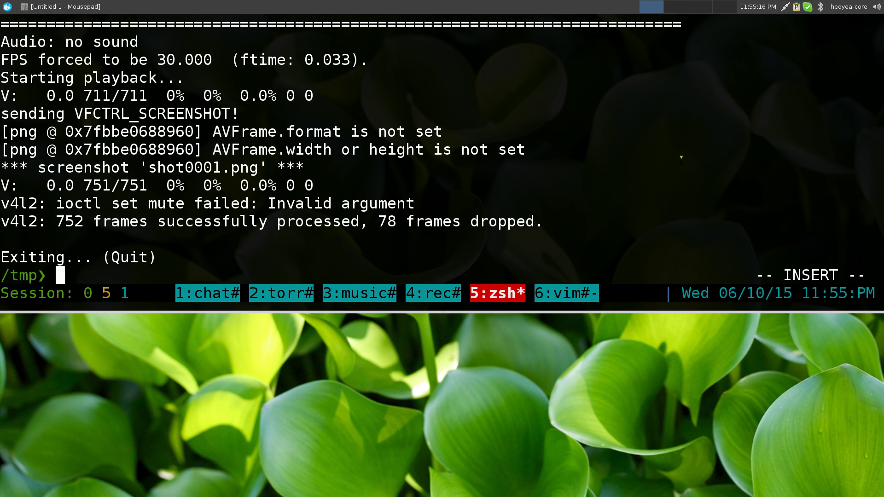
{"action": "type", "text": "ll"}
{"action": "key", "text": "Return"}
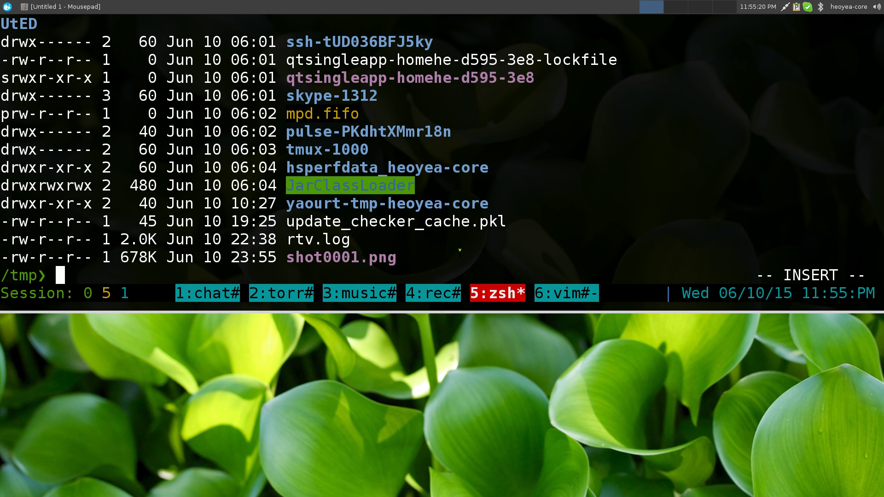
{"action": "type", "text": "feh sho"}
{"action": "key", "text": "Tab"}
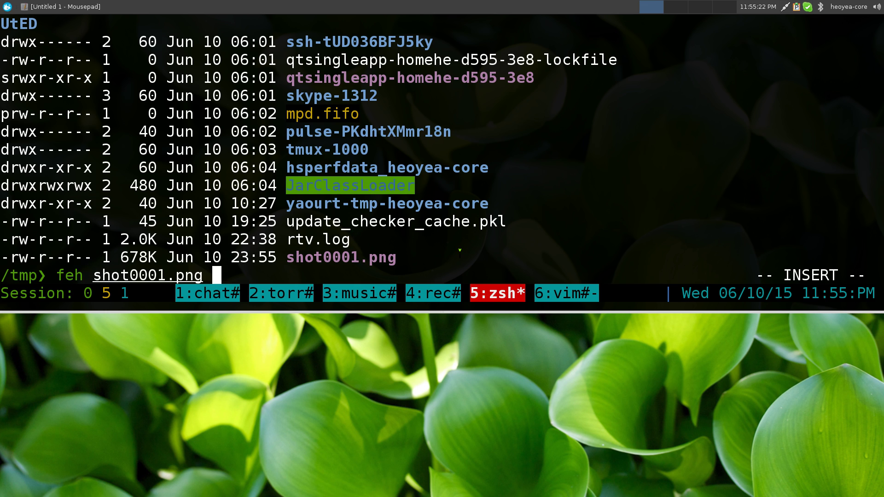
{"action": "key", "text": "Return"}
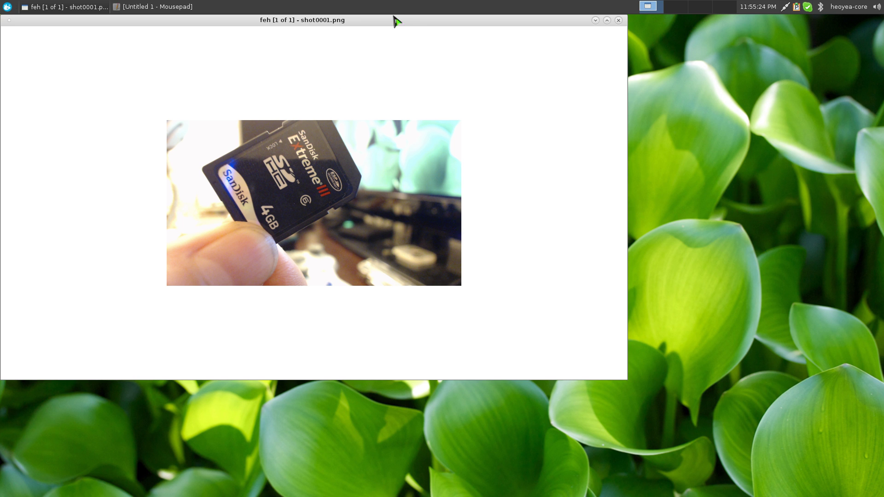
{"action": "left_click_drag", "start_coordinate": [395, 19], "coordinate": [500, 67]}
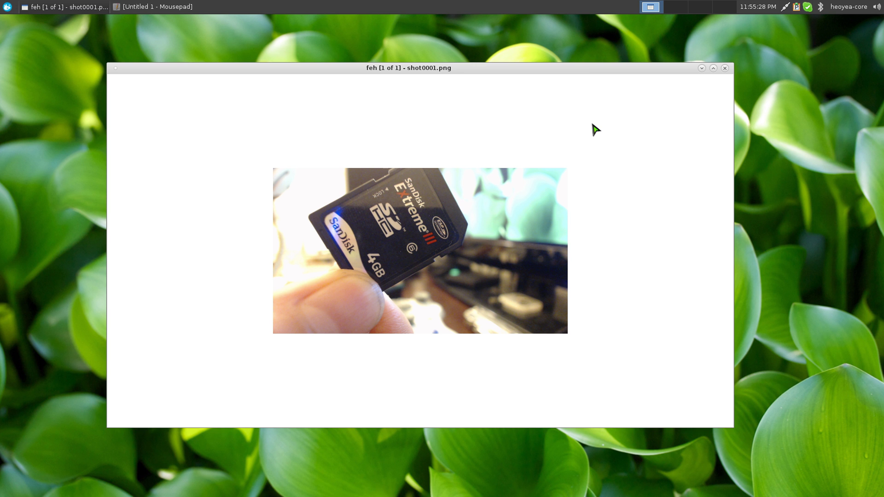
{"action": "left_click", "coordinate": [724, 69]}
{"action": "key", "text": "F12"}
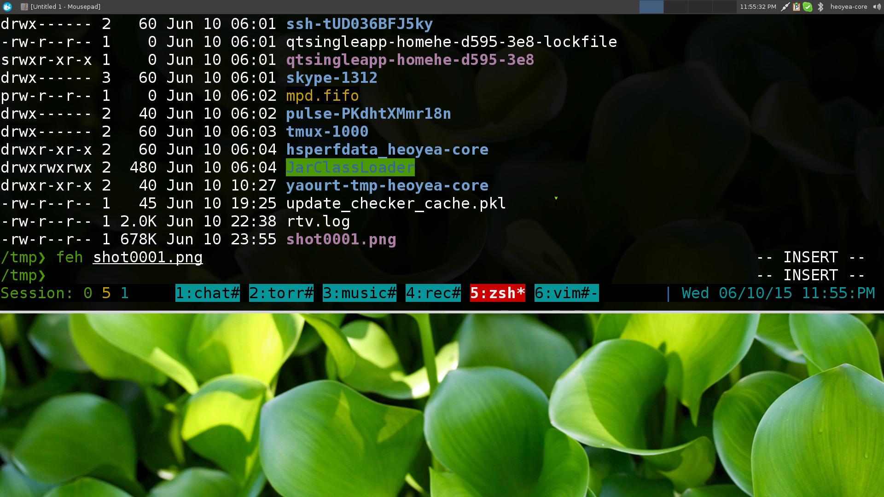